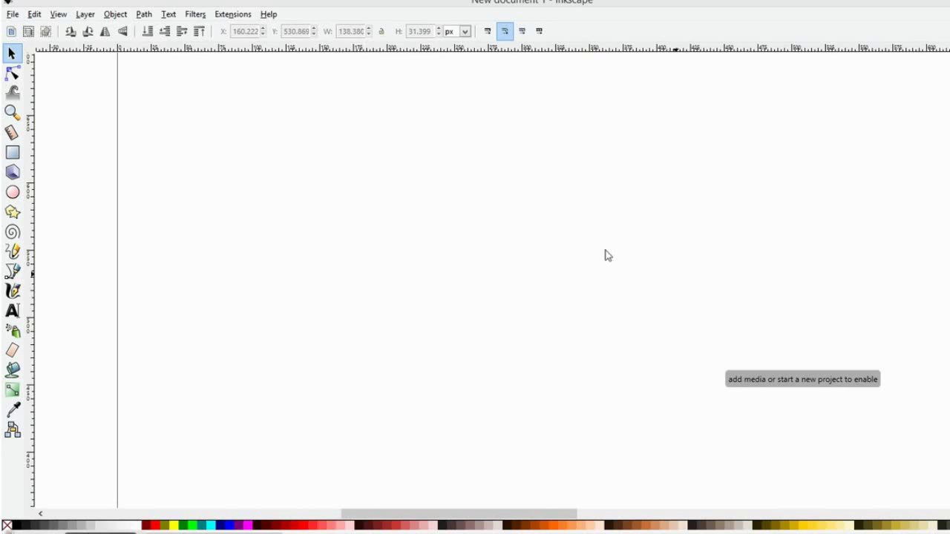
Type the word LAYERS on the canvas with the Text tool
left_click(15, 311)
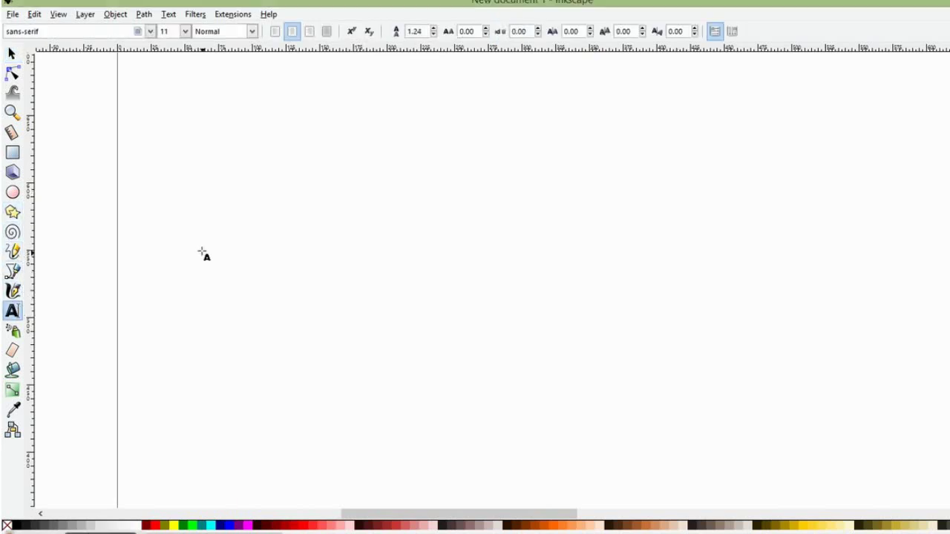
left_click(181, 258)
type("LAYER")
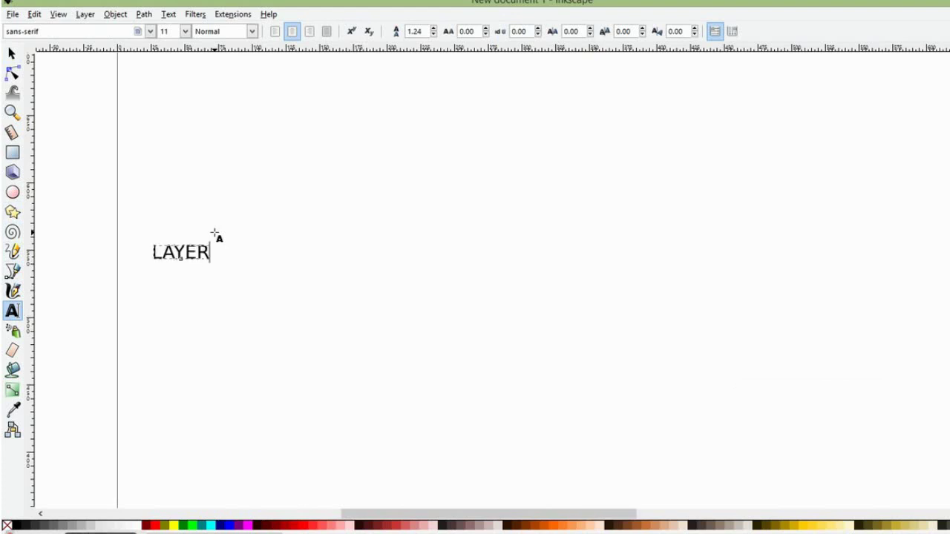
type("S")
left_click(11, 53)
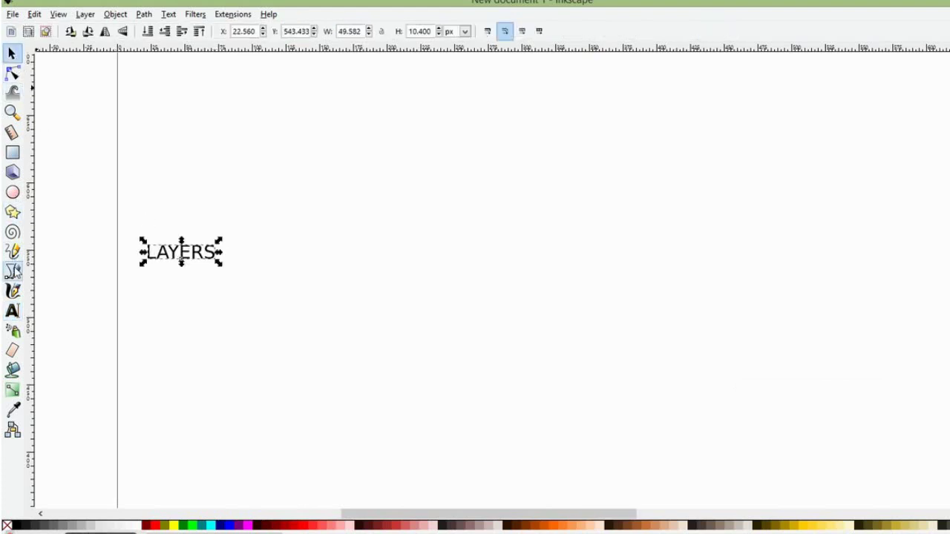
Set the LAYERS text to 144 pt and move it right and down
left_click(14, 311)
left_click(185, 31)
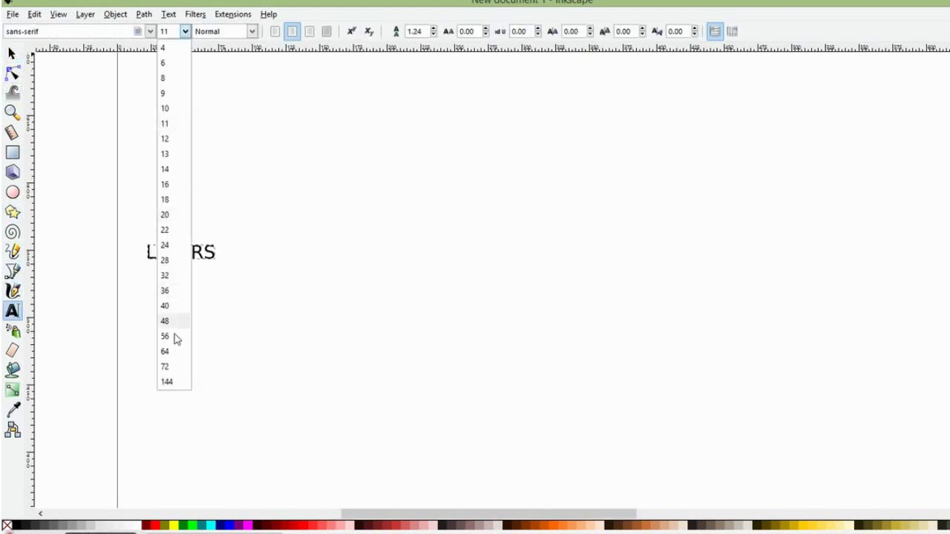
left_click(167, 382)
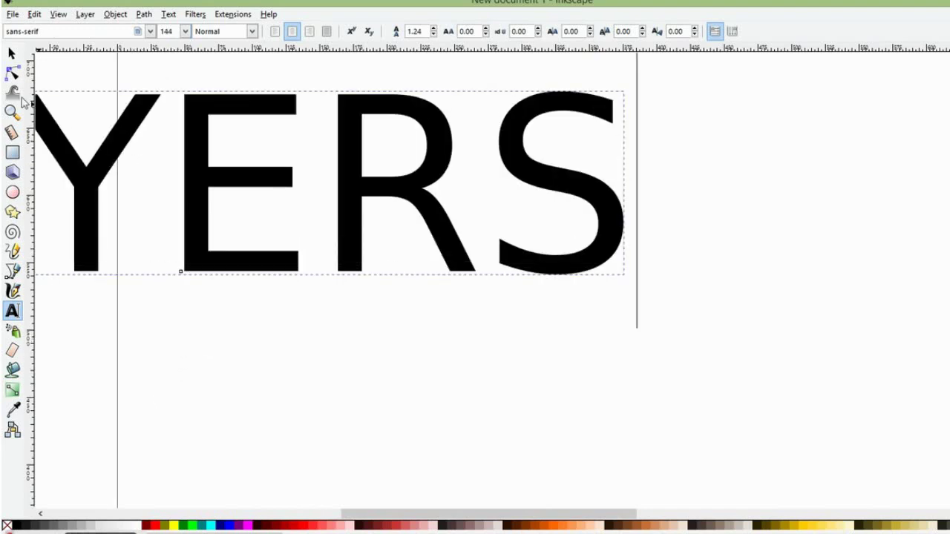
left_click(13, 54)
left_click_drag(186, 173, 582, 249)
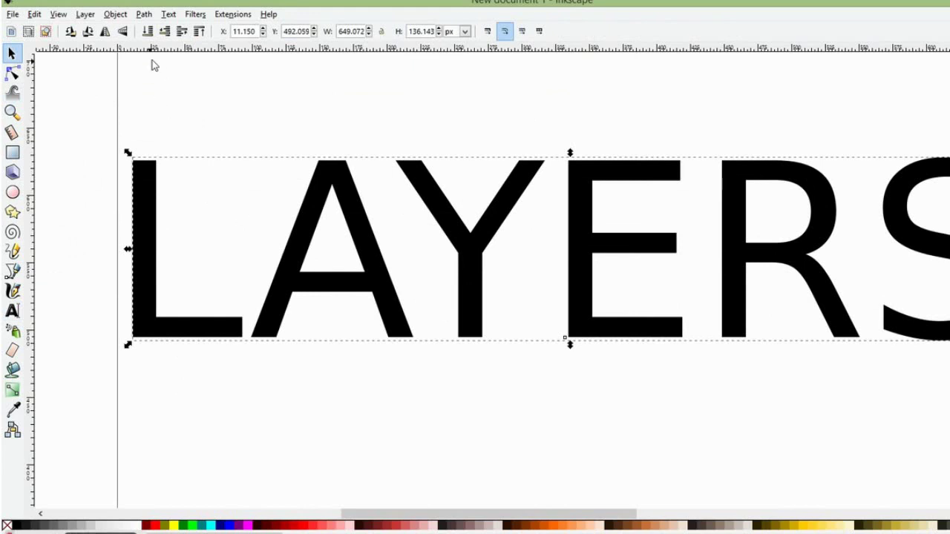
left_click(12, 311)
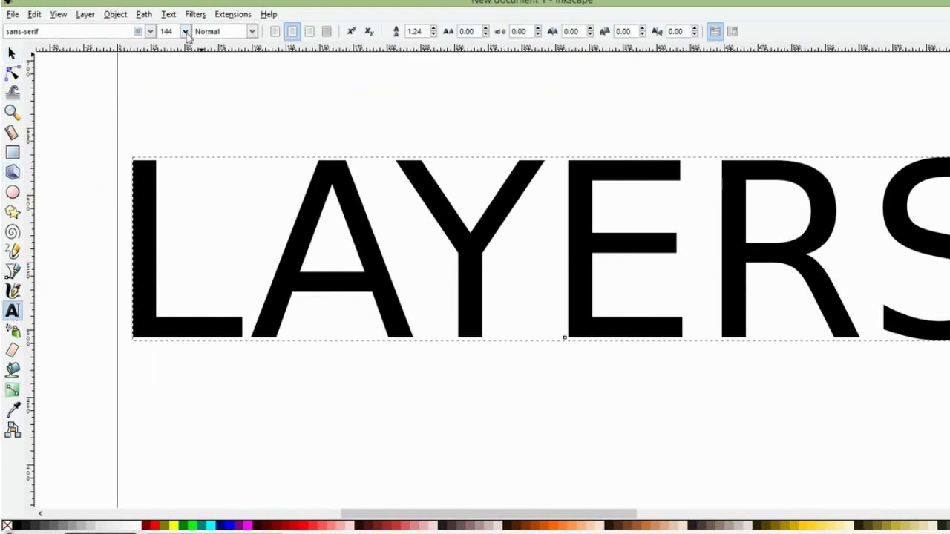
left_click(185, 32)
Resize LAYERS to 56, then move it left and scale it up proportionally
left_click(171, 336)
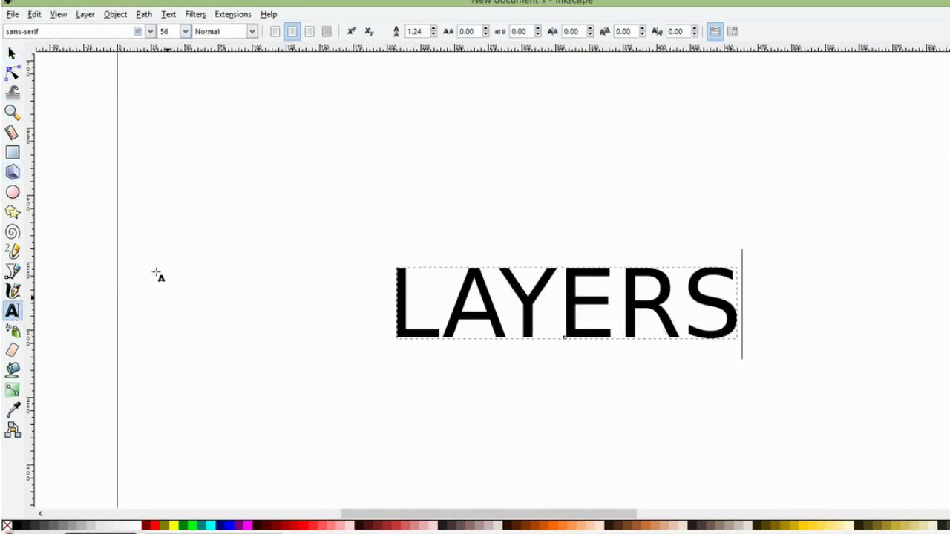
left_click(11, 53)
left_click_drag(542, 325, 322, 275)
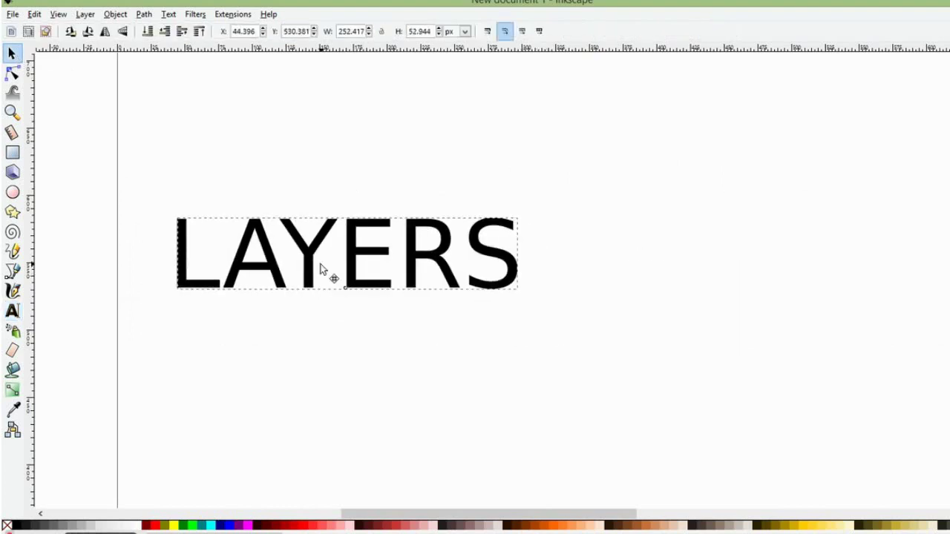
left_click_drag(519, 296, 749, 342)
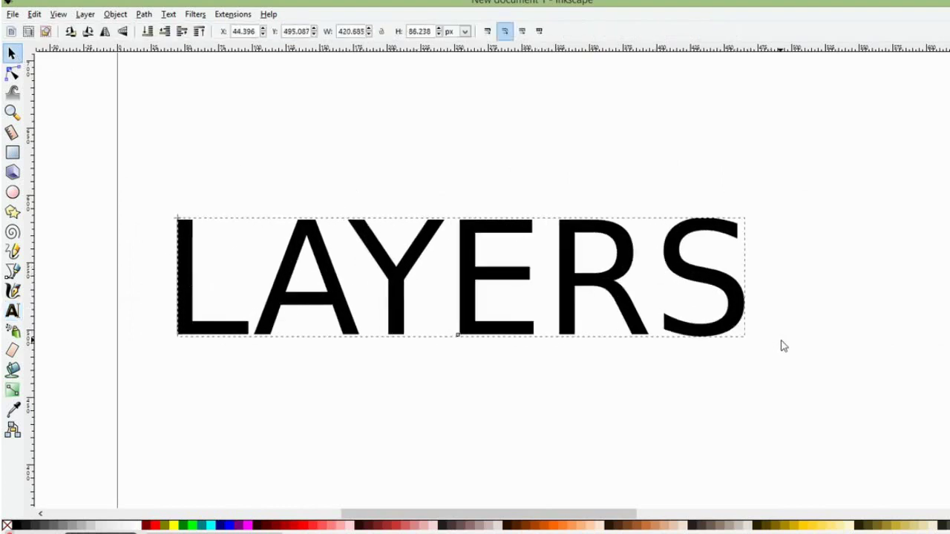
Set the LAYERS text's font style to Bold and reselect it
left_click(12, 311)
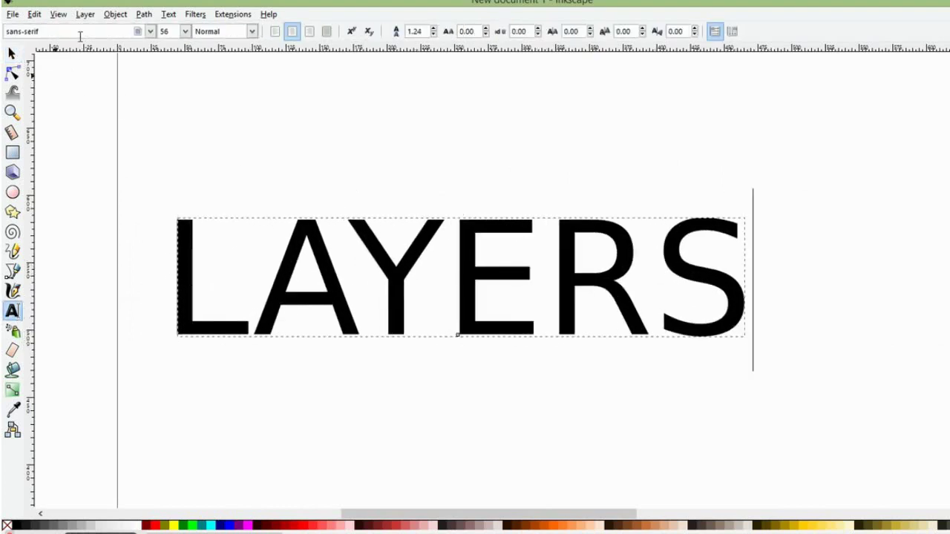
left_click(253, 31)
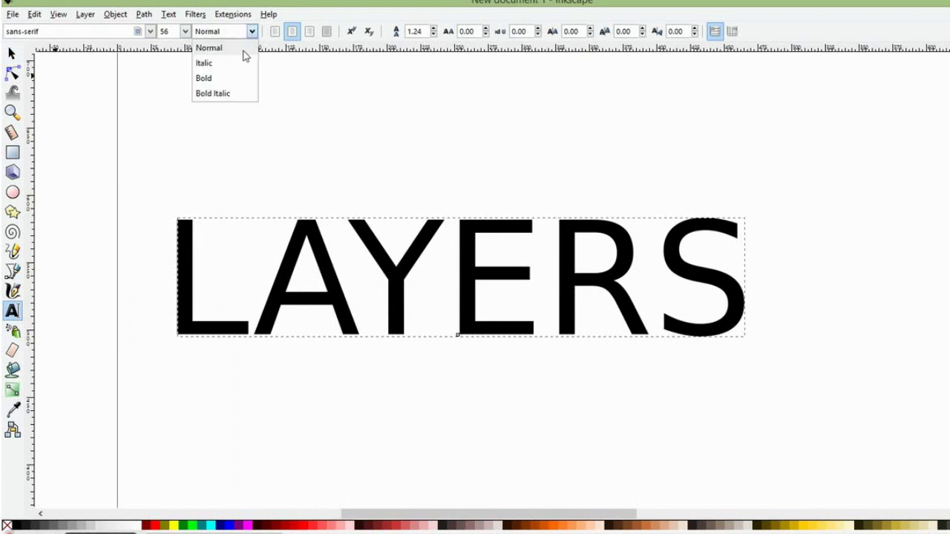
left_click(204, 78)
left_click(11, 53)
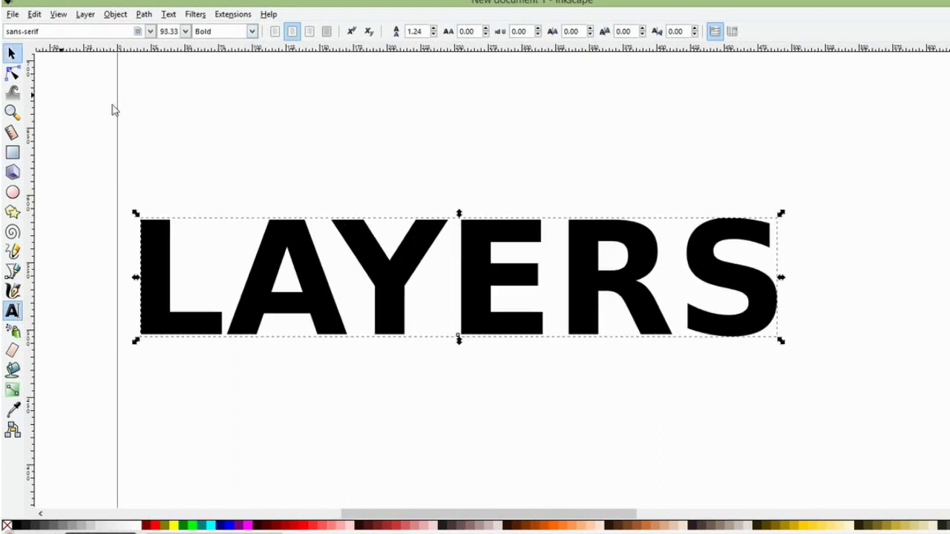
left_click(286, 259)
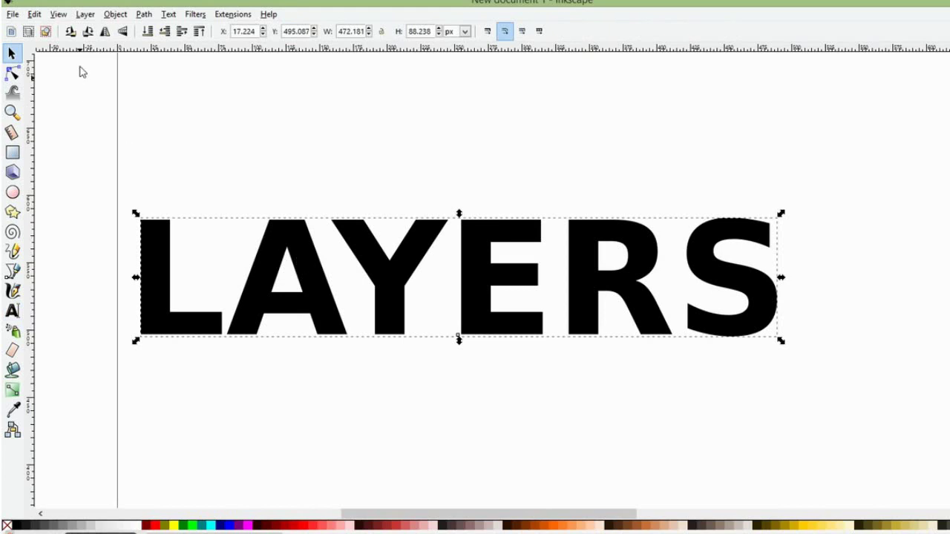
Open the Layers panel; the top layer is deleted by mistake and restored with undo
left_click(84, 14)
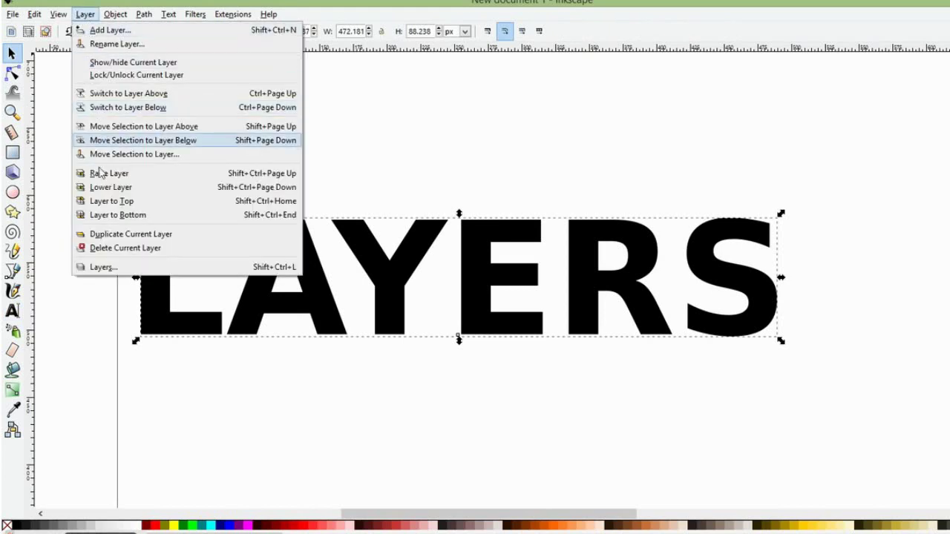
left_click(101, 265)
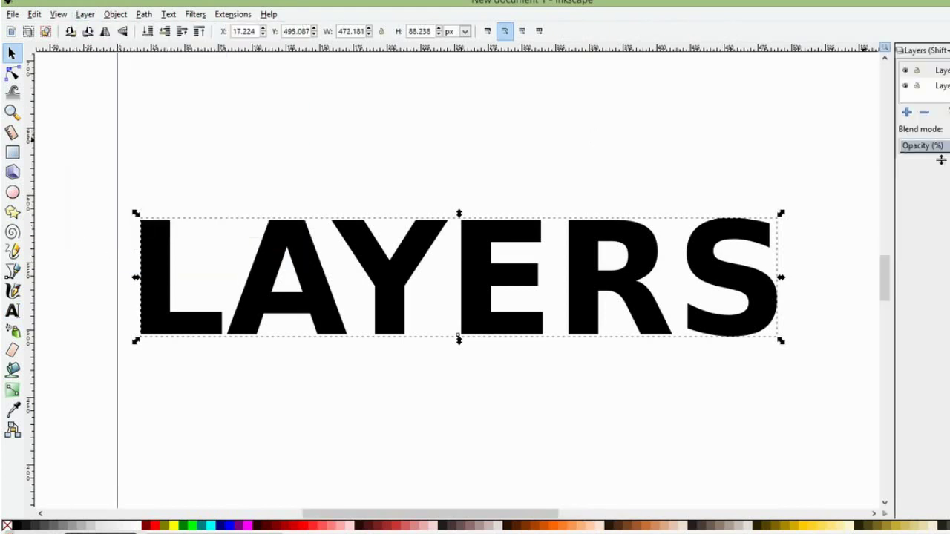
left_click(937, 70)
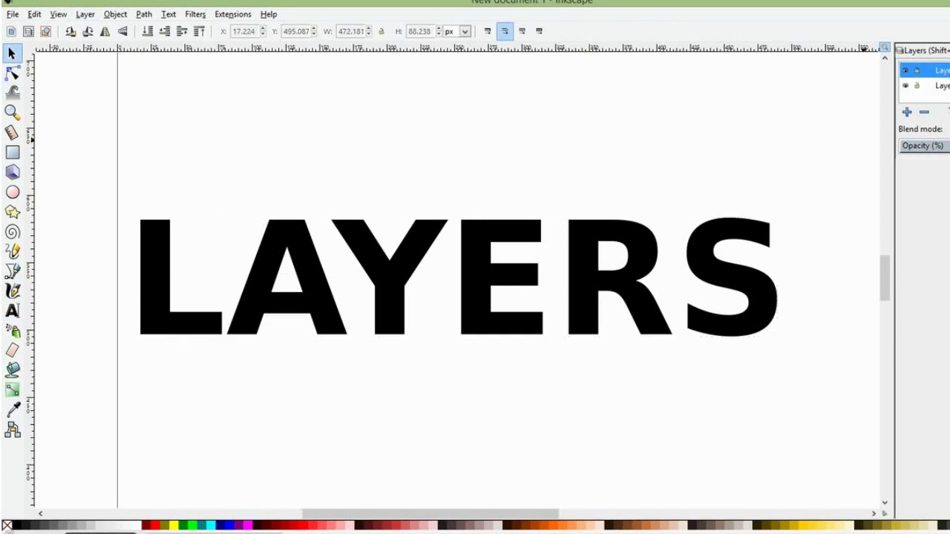
left_click(924, 112)
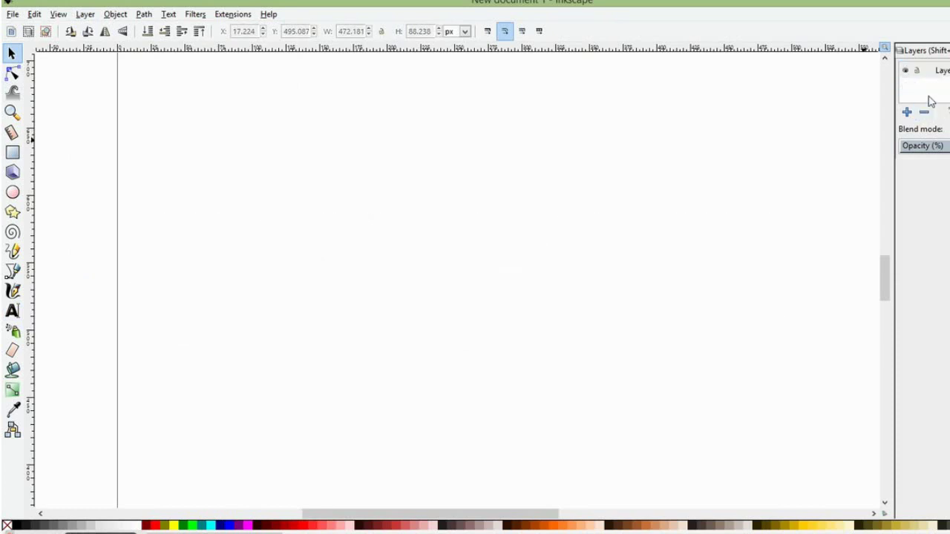
key("ctrl+z")
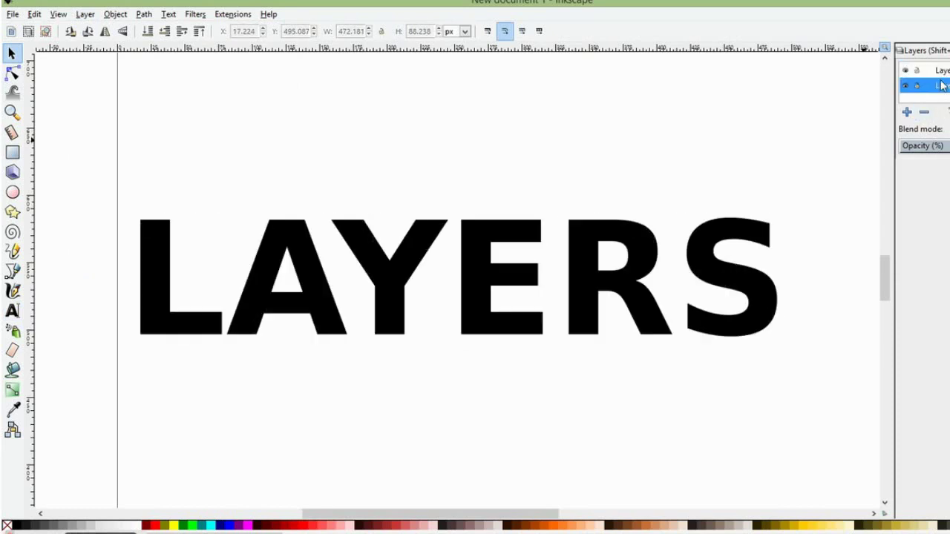
Delete the empty lower layer so only one layer remains
left_click(924, 112)
left_click(941, 71)
left_click(941, 71)
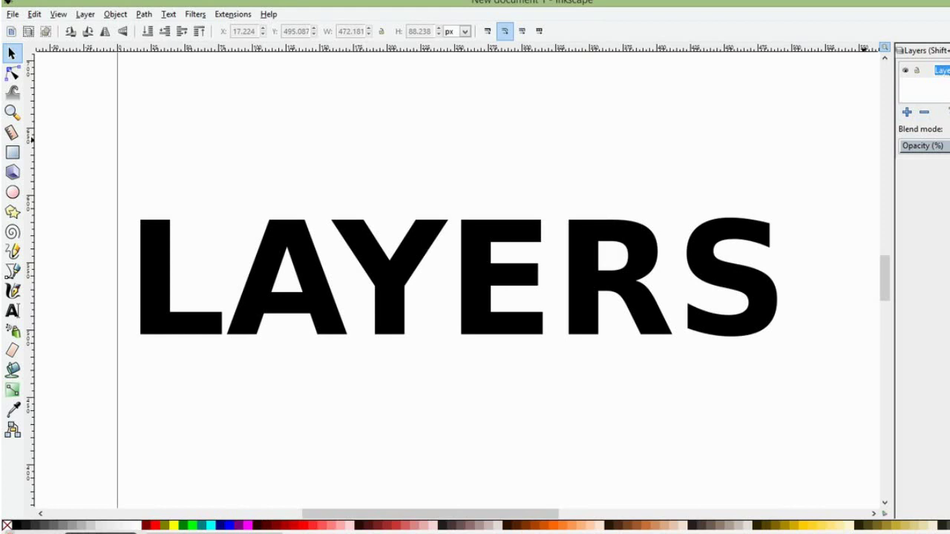
key("Escape")
Add a new layer, Layer 2, positioned above the current layer
left_click(906, 112)
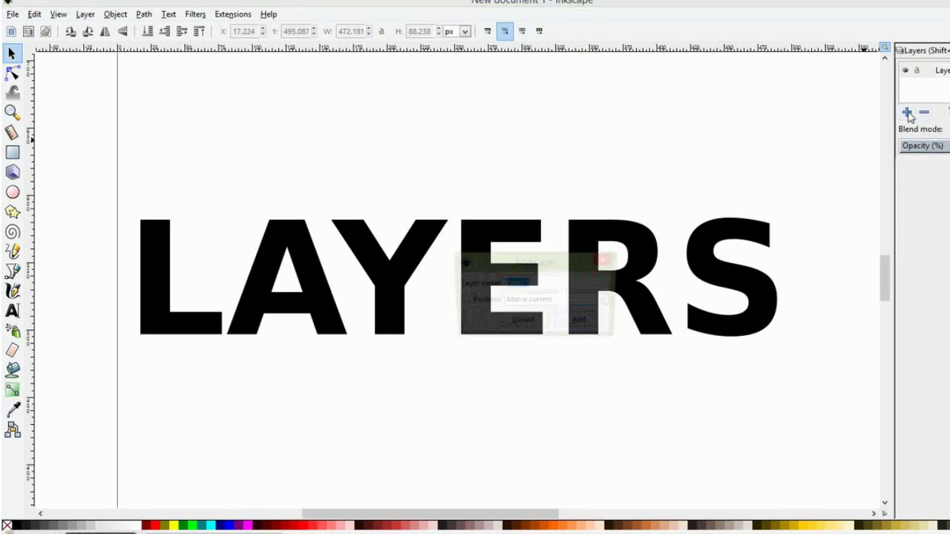
left_click(534, 287)
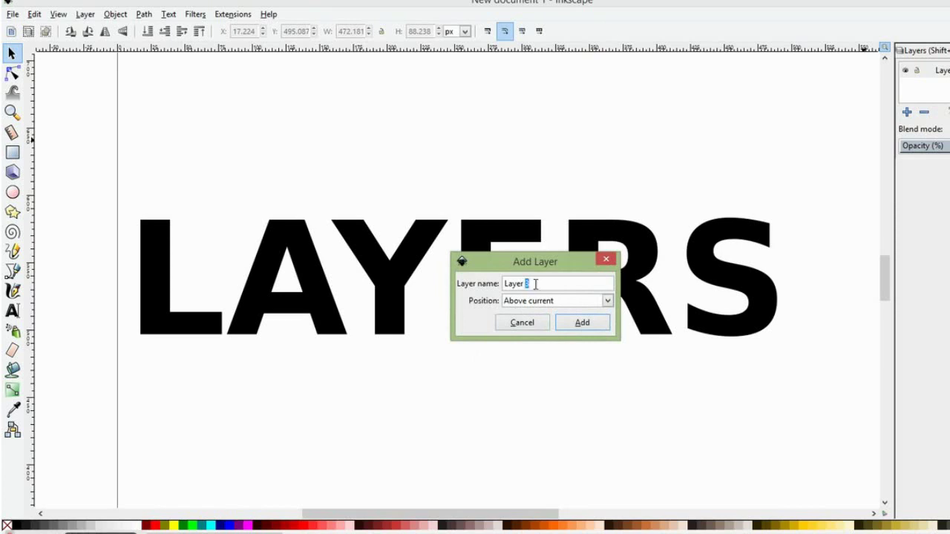
left_click(561, 302)
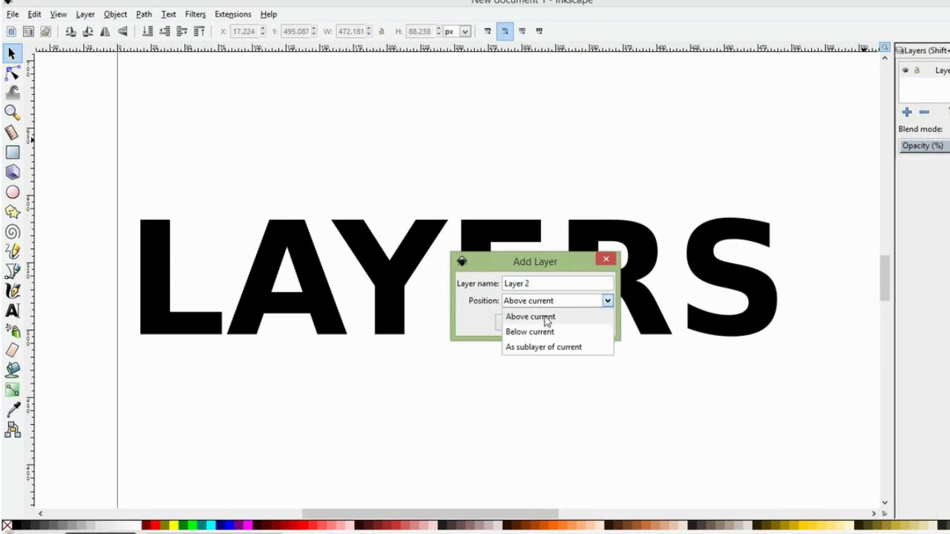
left_click(545, 317)
left_click(590, 325)
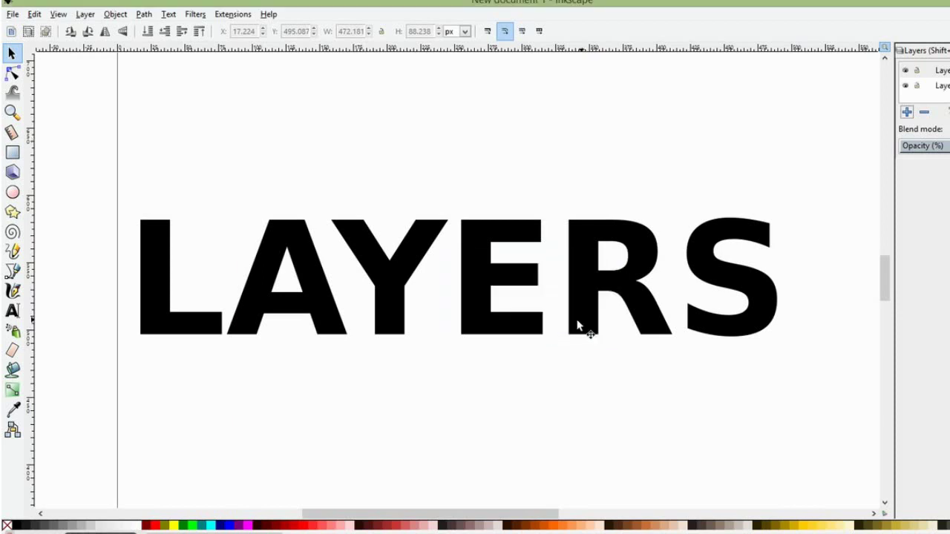
Copy LAYERS, paste it on the upper layer, and align it over the original
left_click(649, 248)
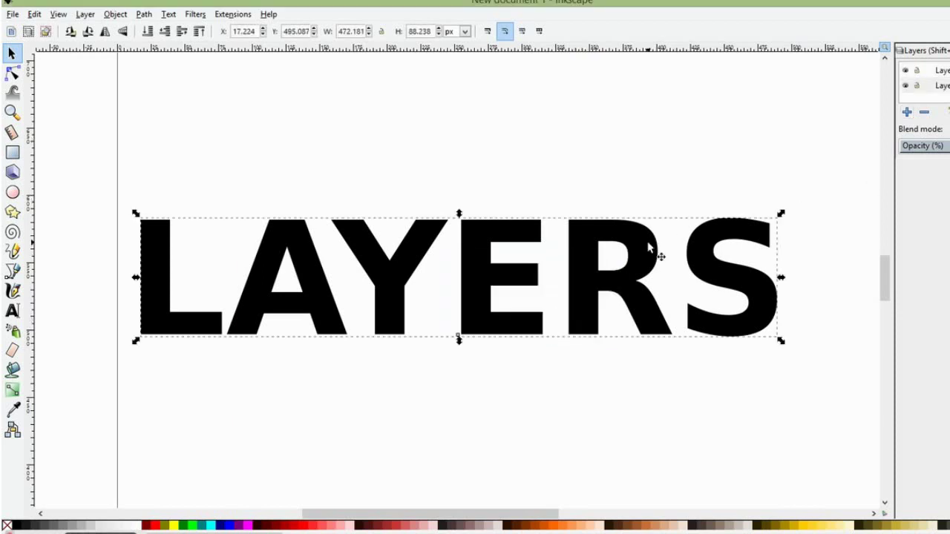
key("ctrl+c")
key("Escape")
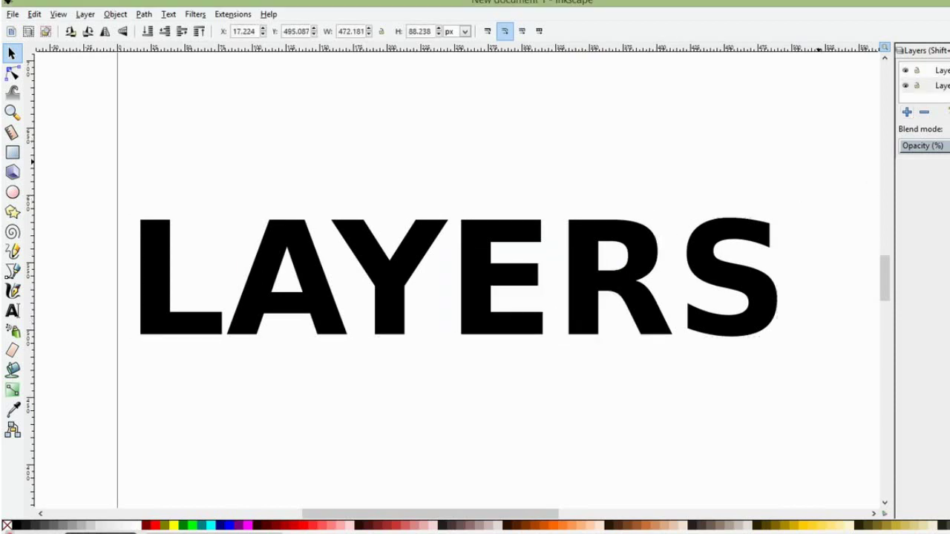
key("ctrl+Page_Up")
key("ctrl+v")
left_click_drag(615, 155, 467, 284)
Fill the top-layer LAYERS copy bright red and return to the lower layer
left_click(936, 70)
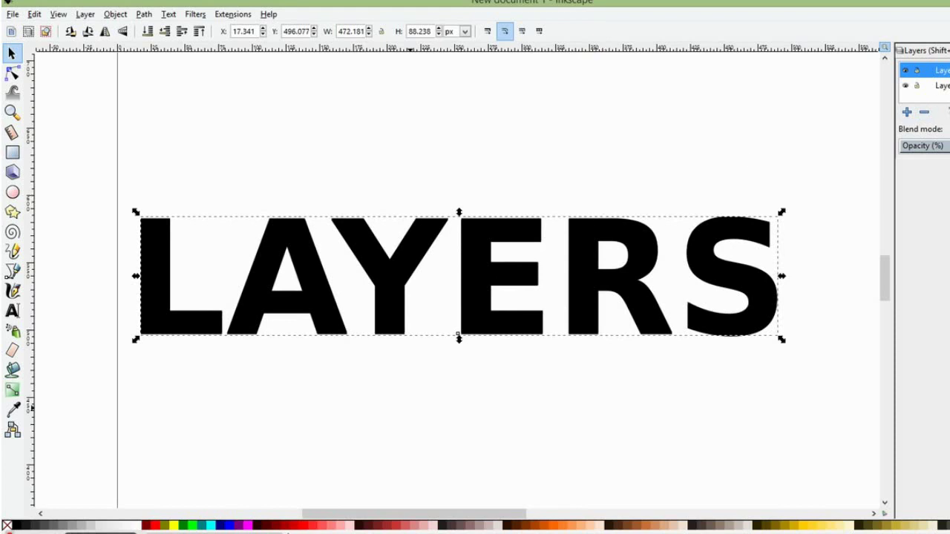
left_click(318, 526)
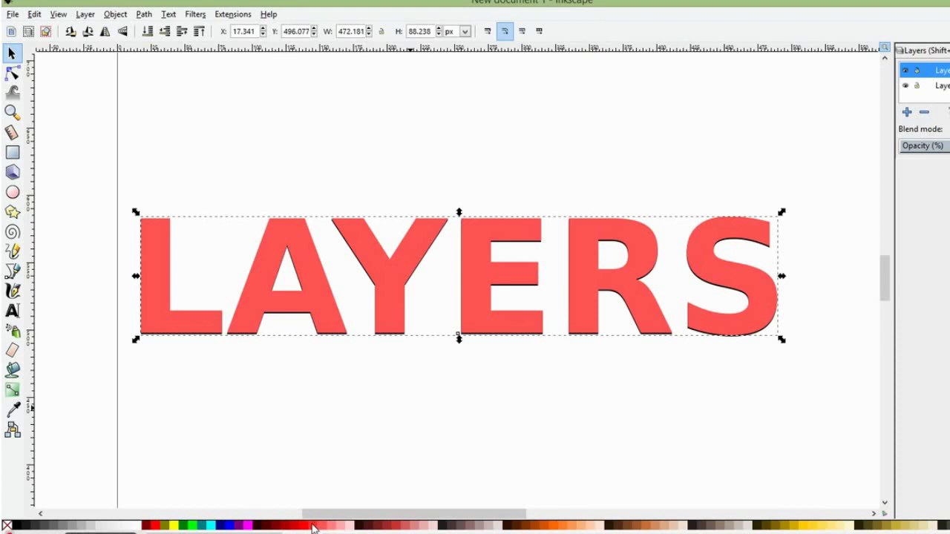
left_click(312, 526)
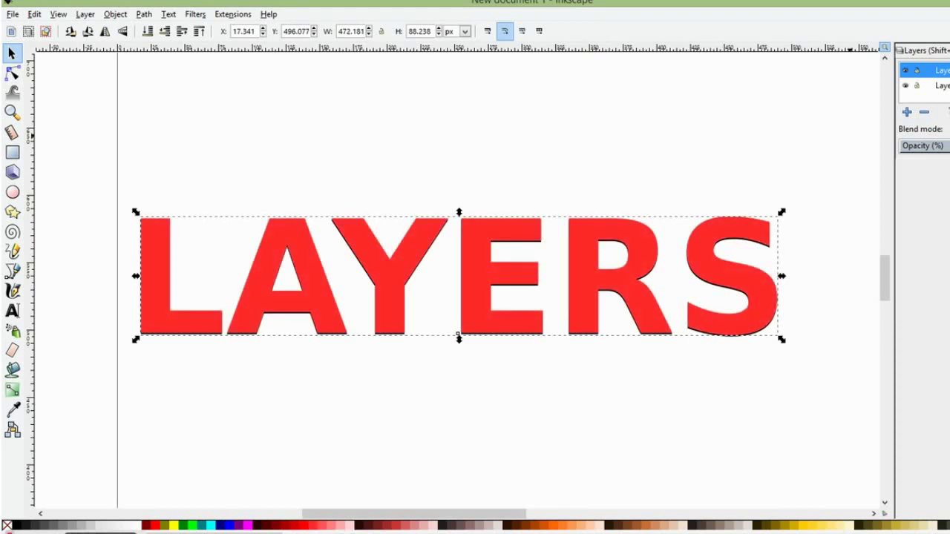
left_click(936, 86)
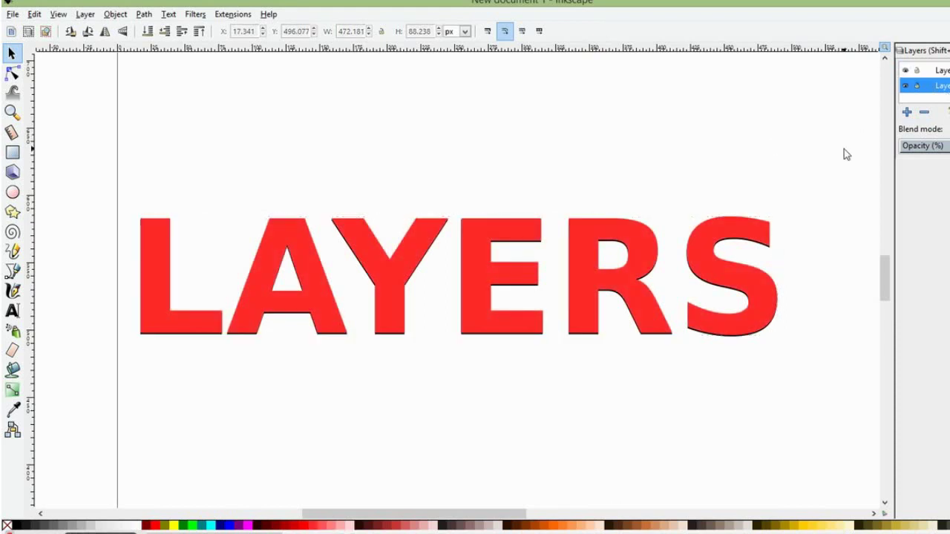
left_click(742, 241)
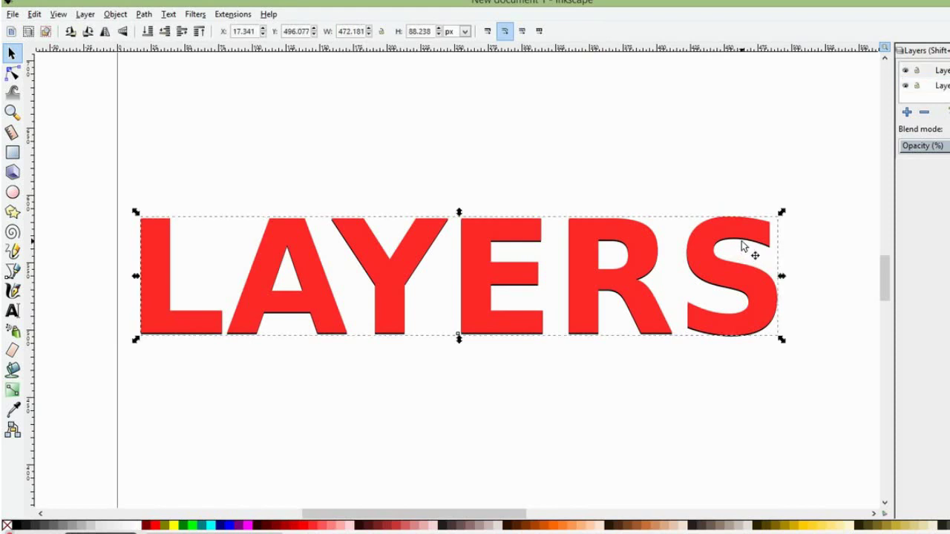
left_click(937, 85)
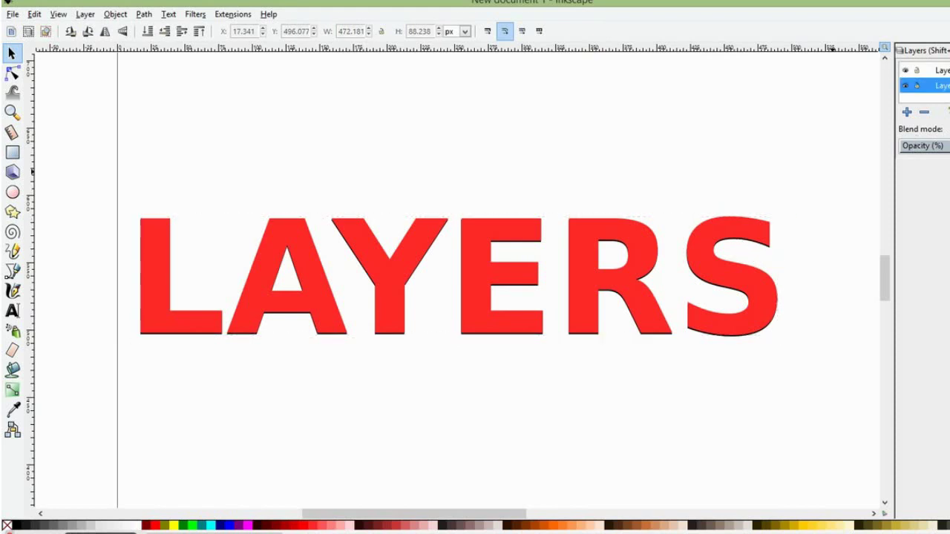
Nudge the red LAYERS up and colour the copy beneath dark maroon
left_click_drag(577, 324, 577, 312)
left_click(928, 86)
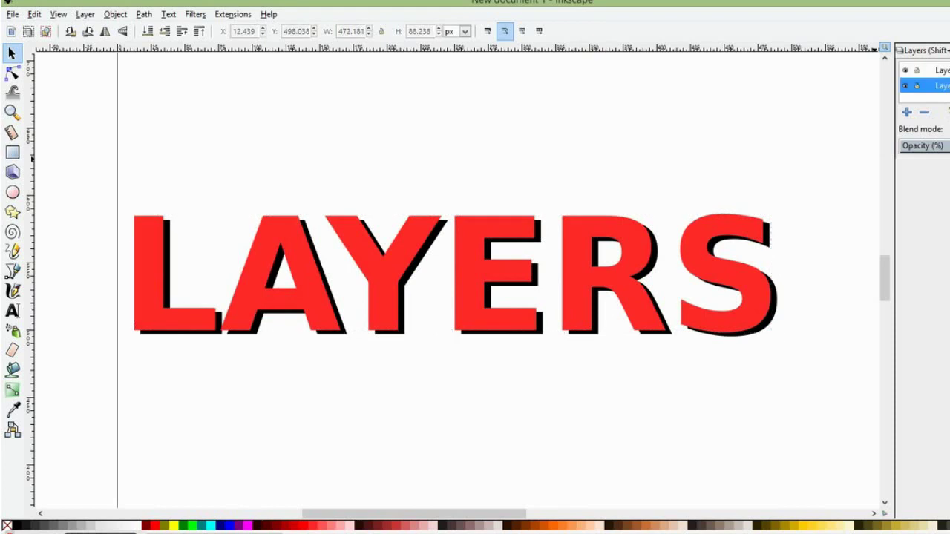
left_click(905, 86)
left_click(905, 85)
left_click(592, 335)
left_click(279, 527)
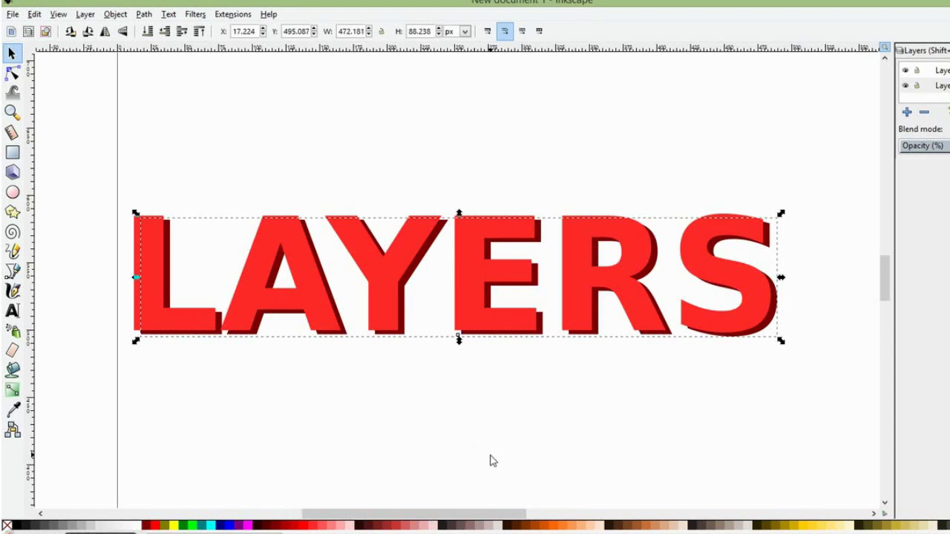
Add a third layer to the Layers panel
left_click(907, 111)
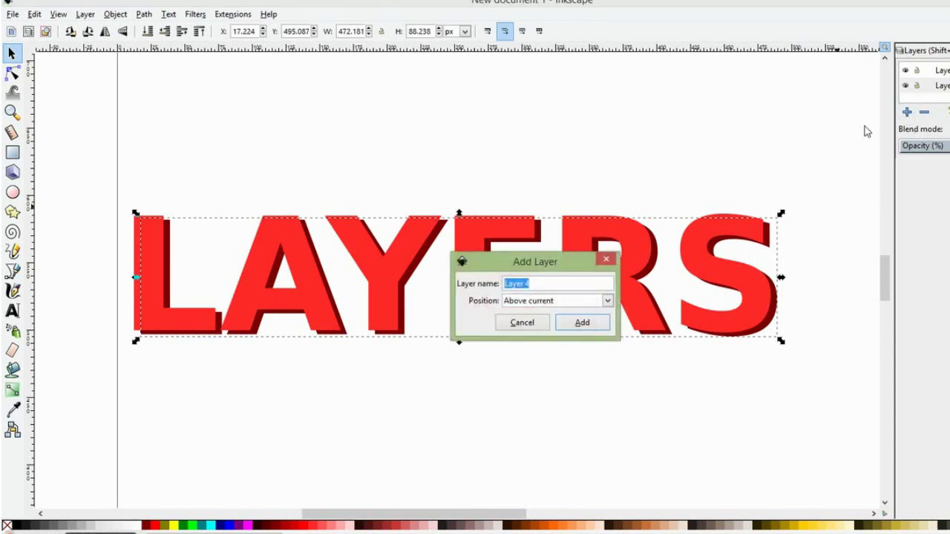
left_click(528, 284)
left_click(583, 323)
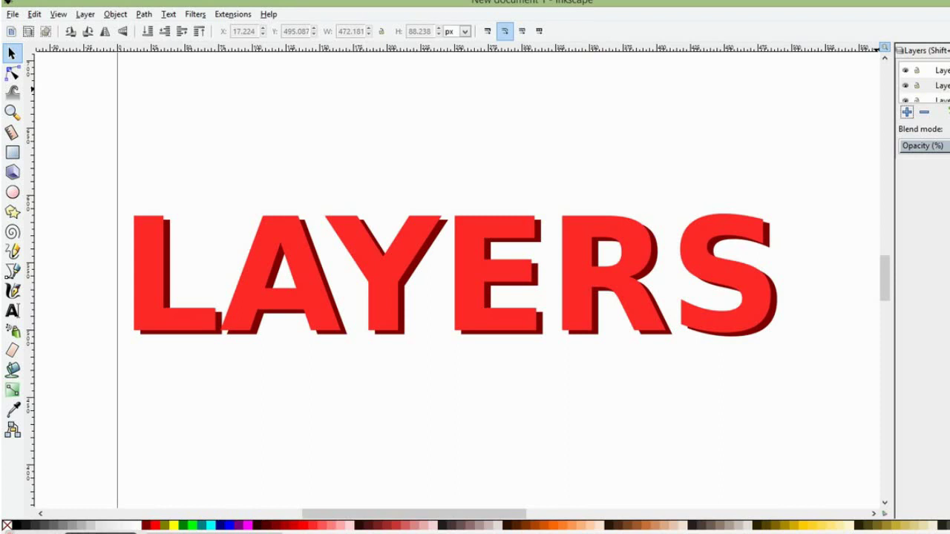
Paste a LAYERS copy, offset it just behind the red letters, and colour it yellow
left_click(936, 85)
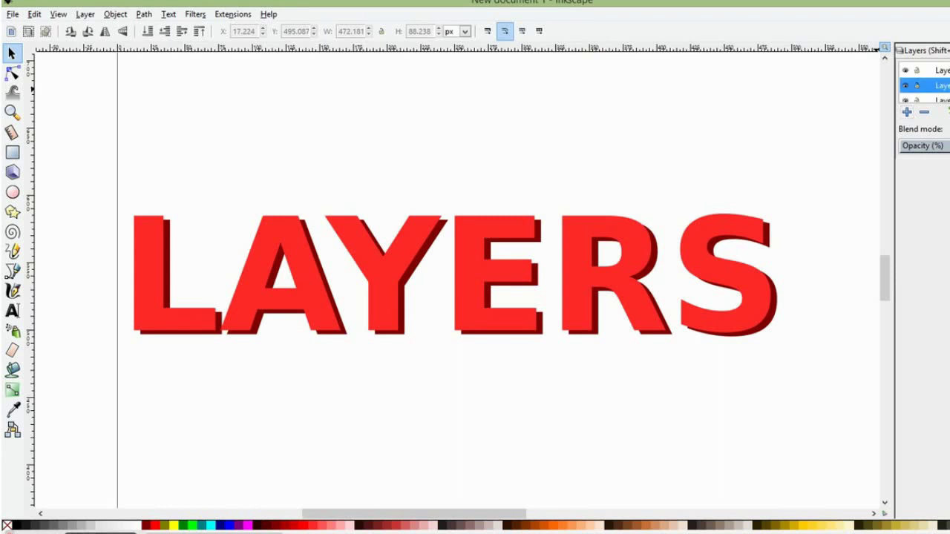
key("ctrl+v")
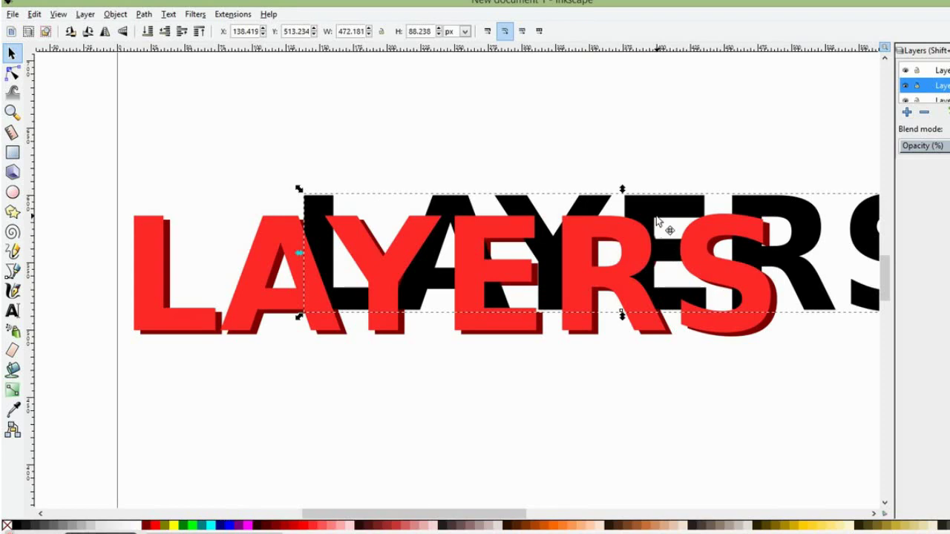
left_click_drag(657, 221, 572, 243)
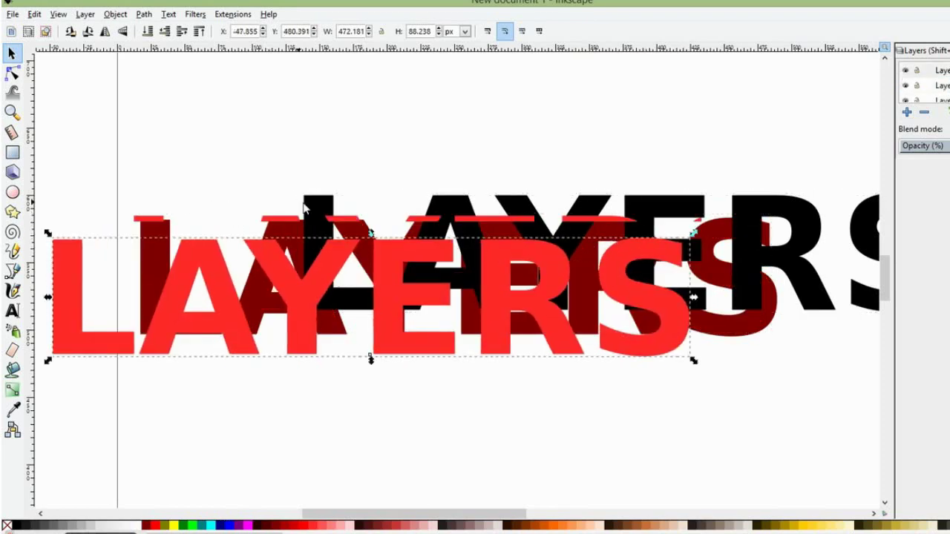
key("ctrl+z")
left_click_drag(305, 205, 146, 223)
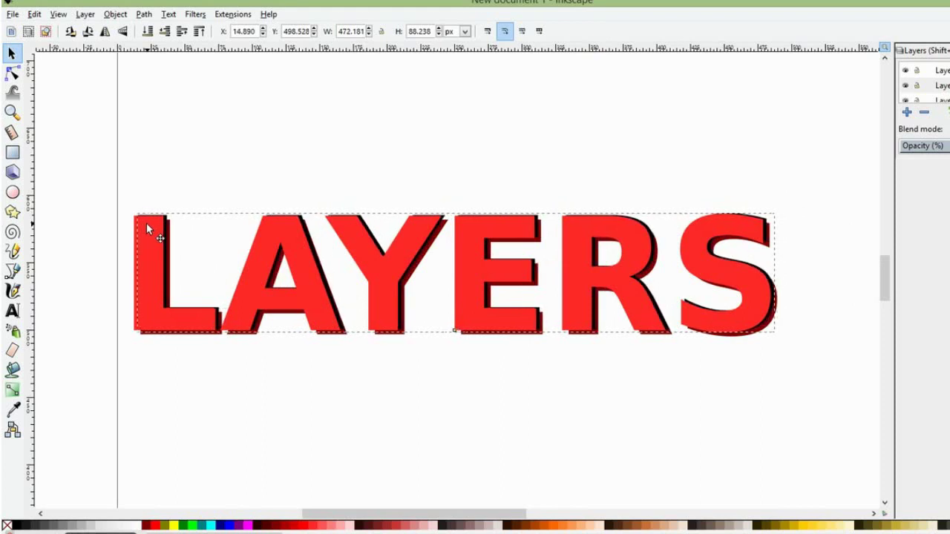
left_click(813, 528)
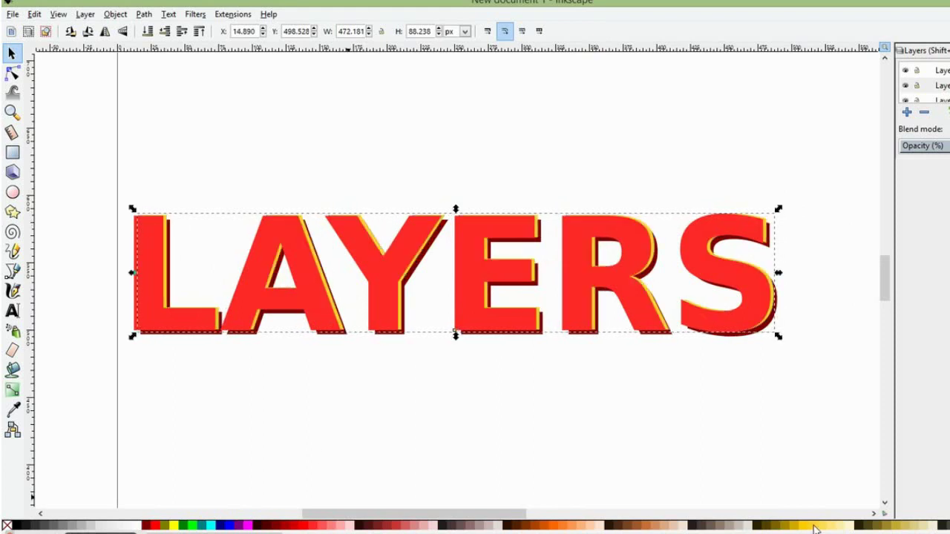
left_click(818, 420)
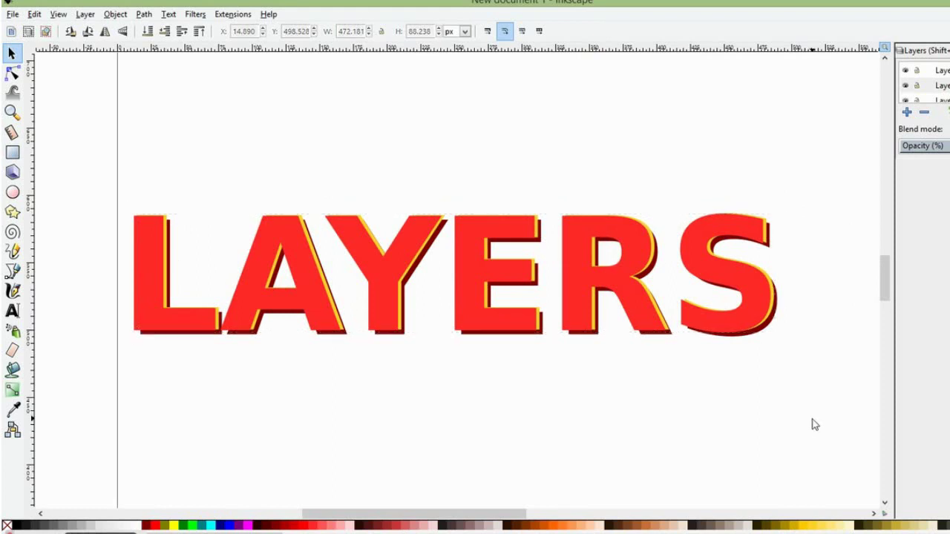
Apply the Blur Double filter to the LAYERS text on the second layer
left_click(534, 267)
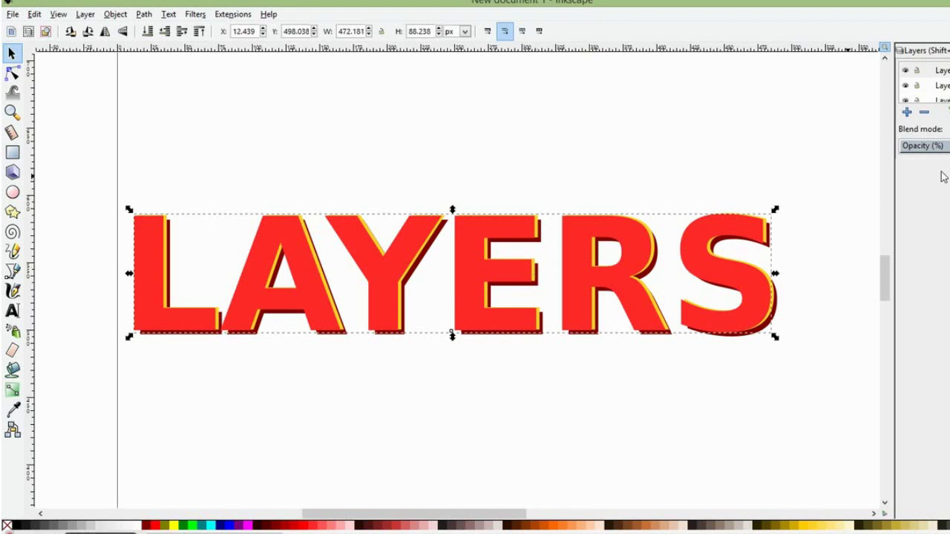
left_click(946, 88)
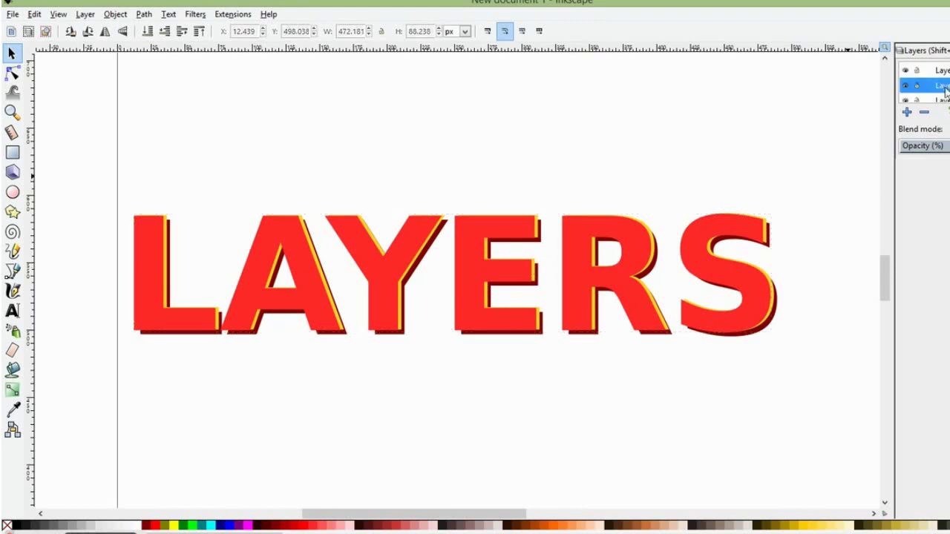
left_click(194, 14)
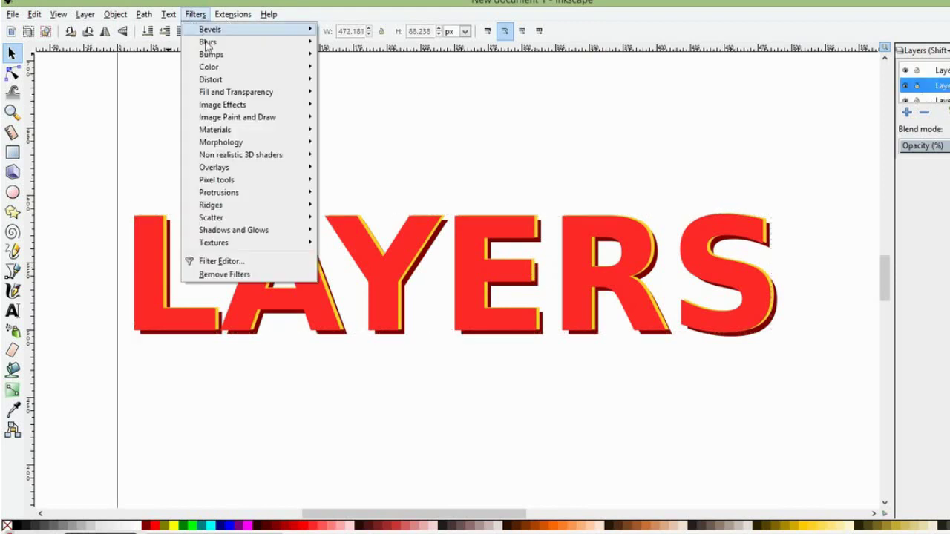
mouse_move(208, 41)
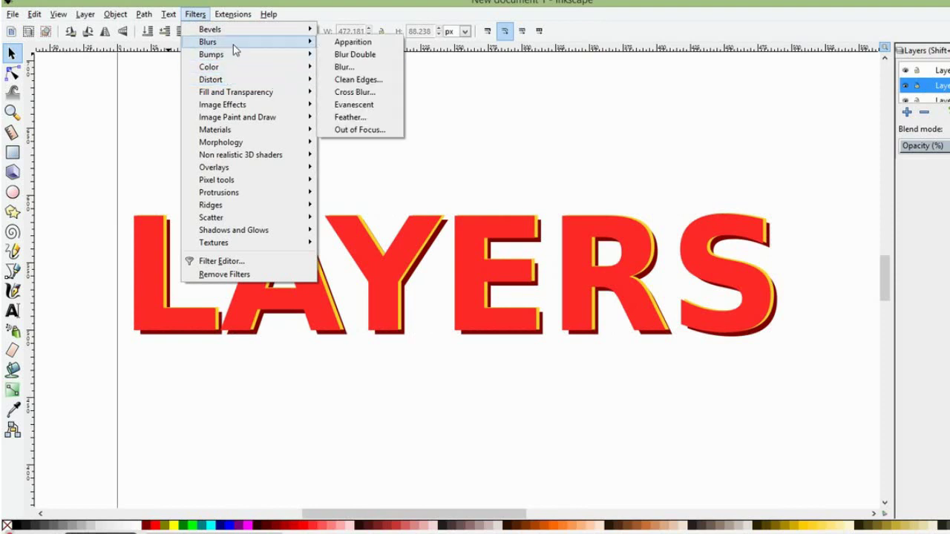
left_click(501, 118)
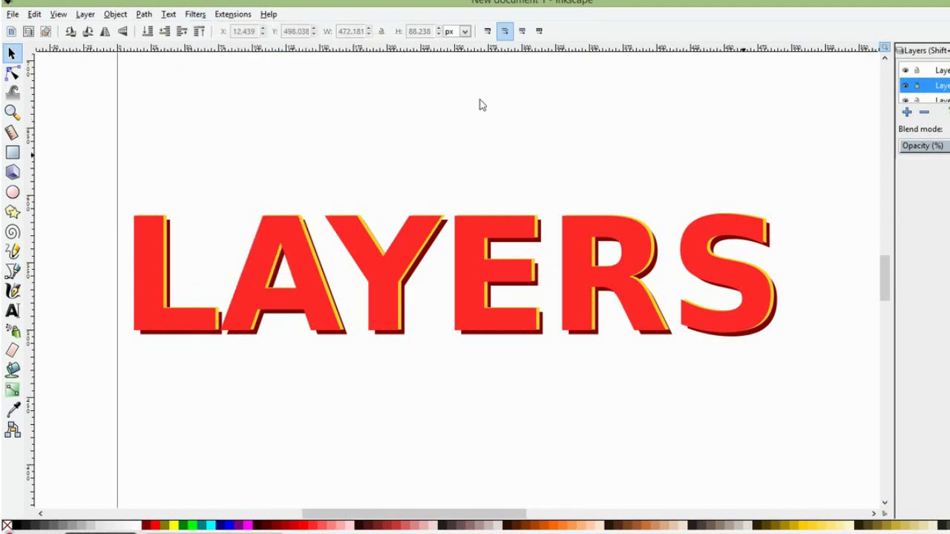
left_click(191, 15)
mouse_move(208, 41)
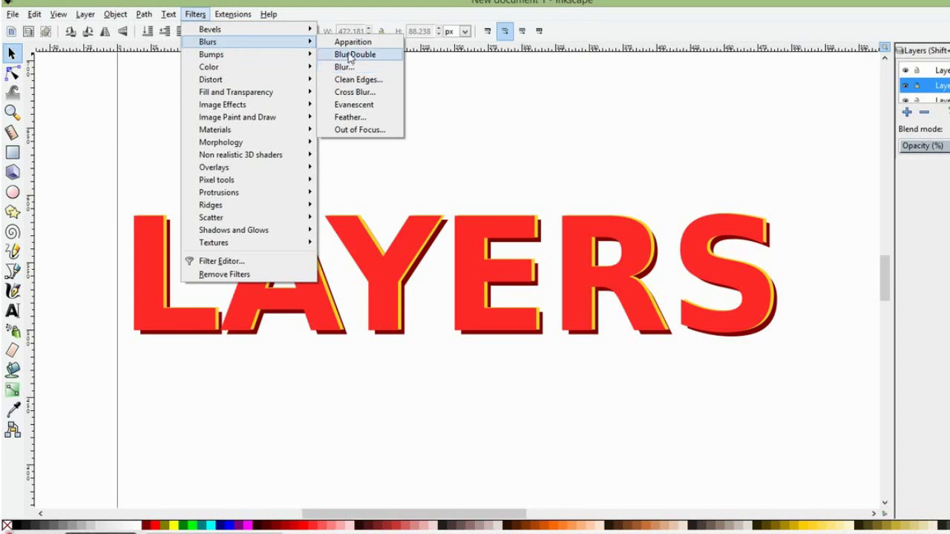
left_click(348, 59)
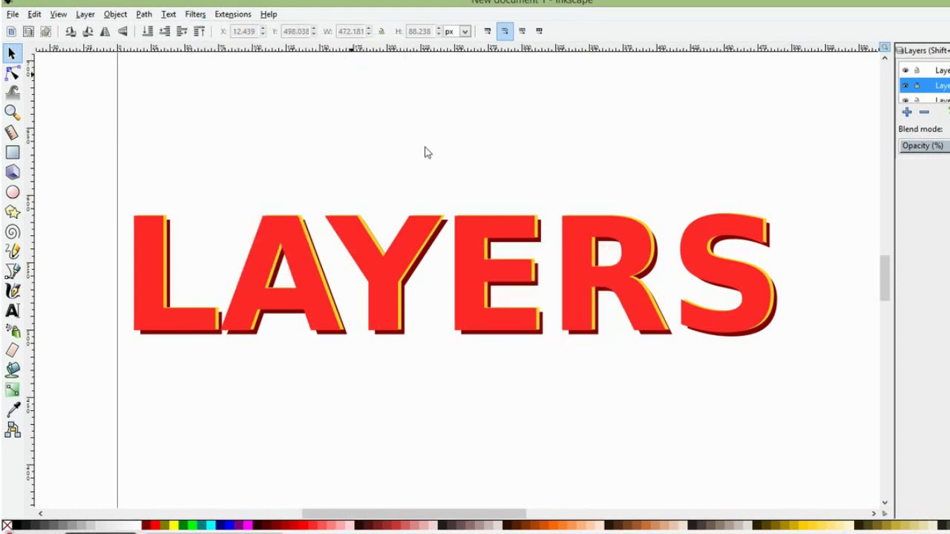
Toggle the yellow copy's layer visibility to check it, then try another blur filter
left_click(438, 248)
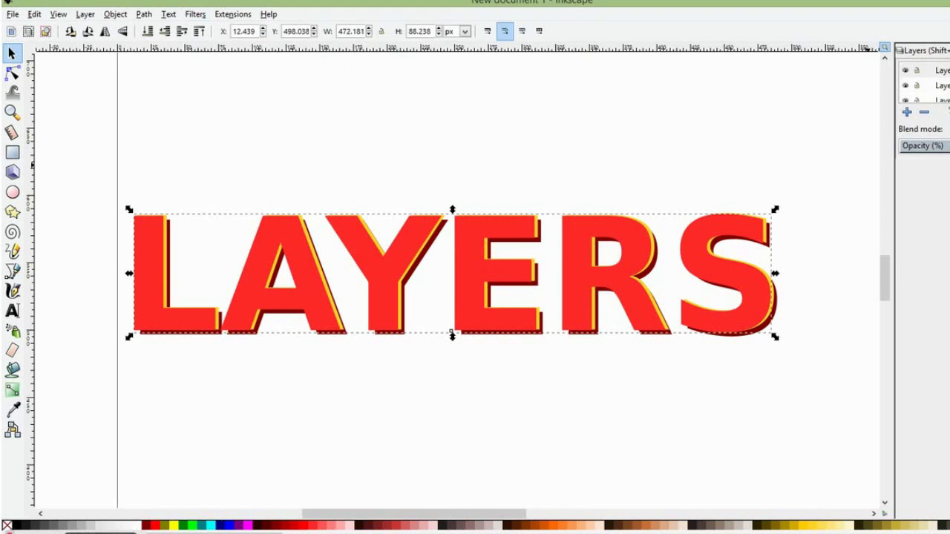
left_click(939, 85)
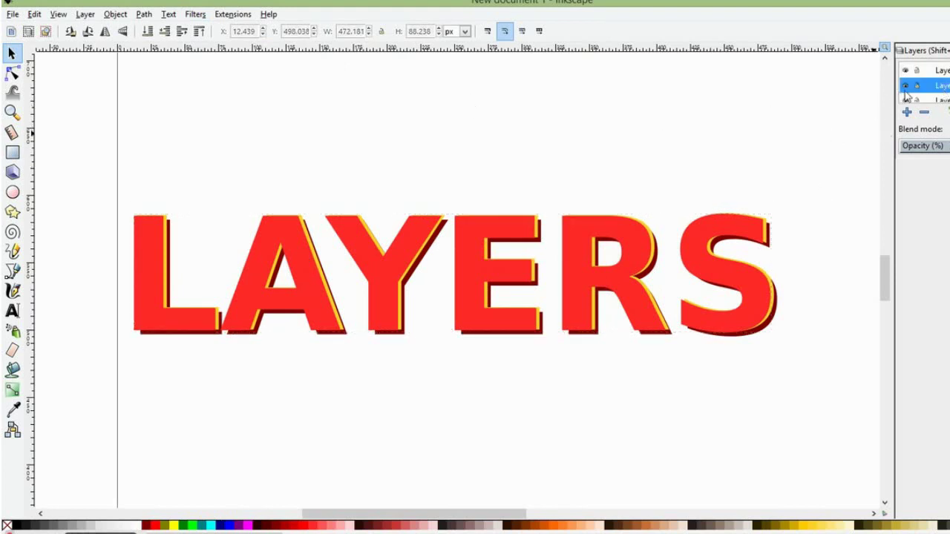
left_click(905, 86)
left_click(905, 86)
left_click(194, 14)
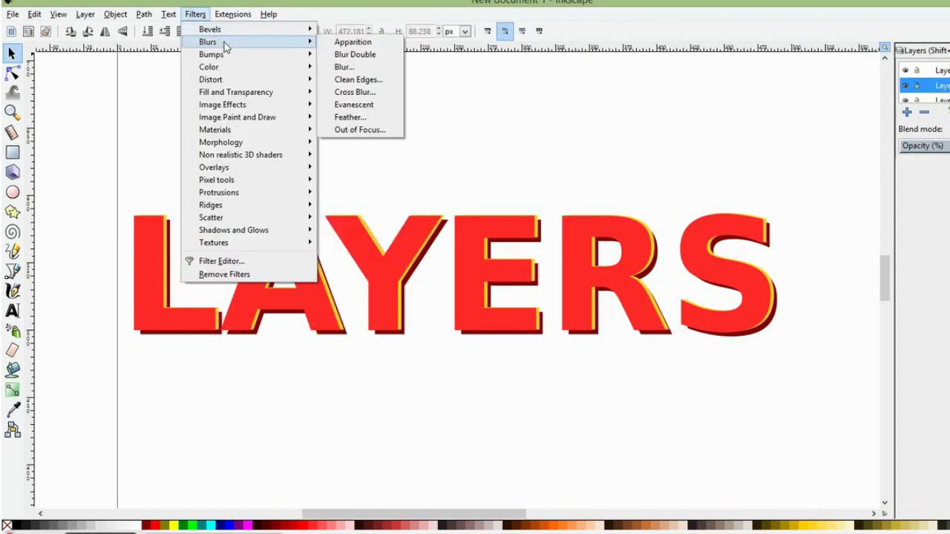
left_click(366, 56)
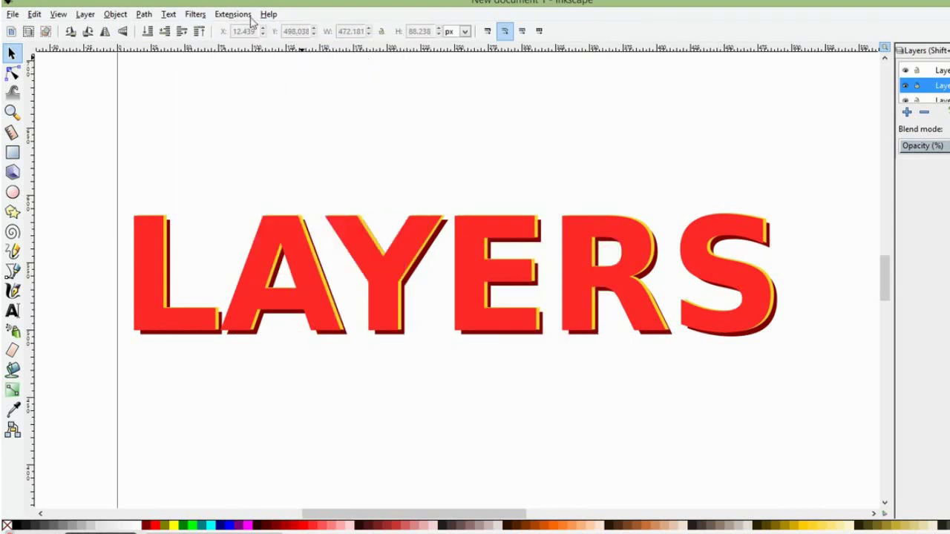
left_click(195, 14)
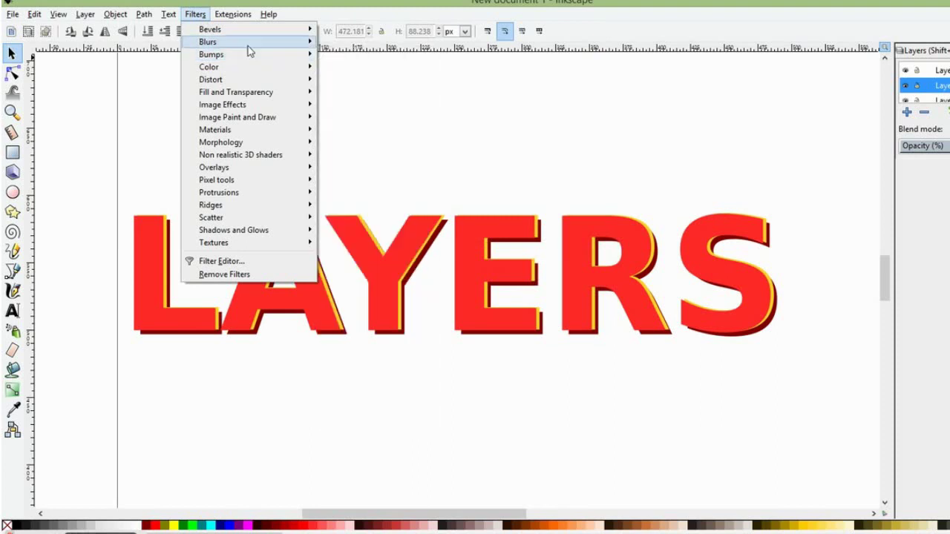
mouse_move(208, 42)
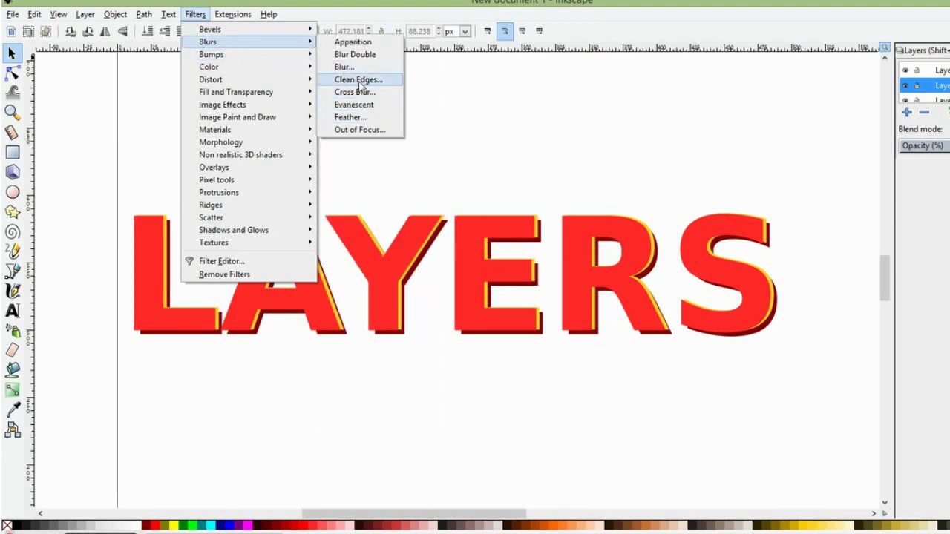
Apply a Blur of 55.21 horizontal and 40.89 vertical, then close the dialog
left_click(361, 67)
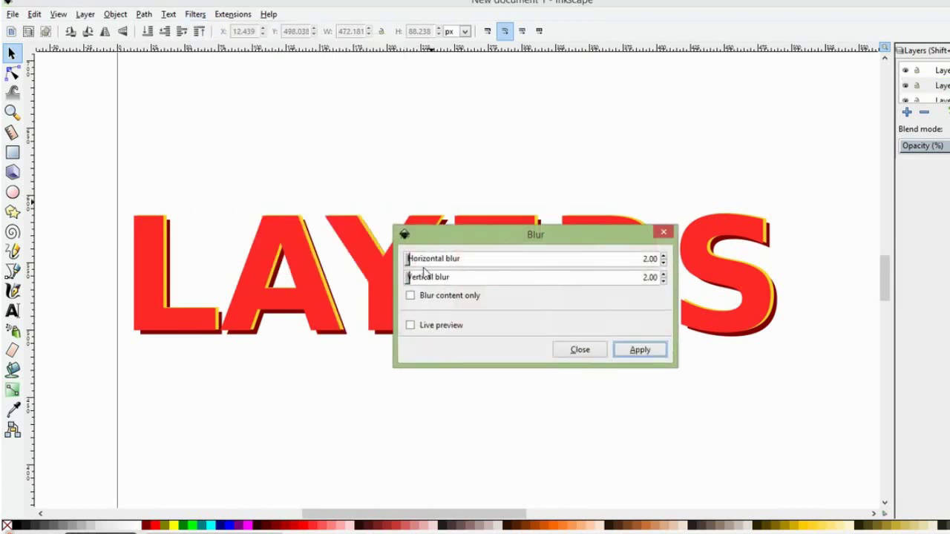
left_click(424, 258)
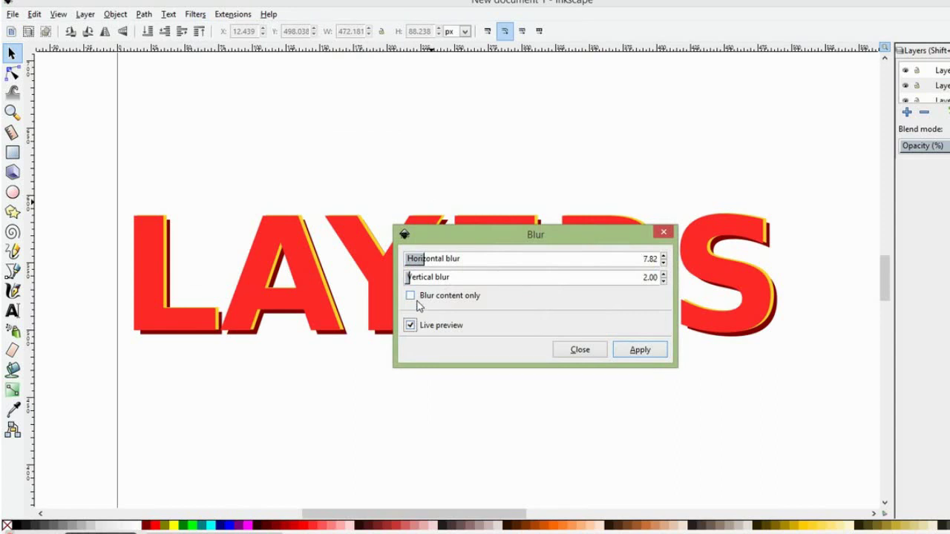
left_click(435, 277)
left_click(448, 258)
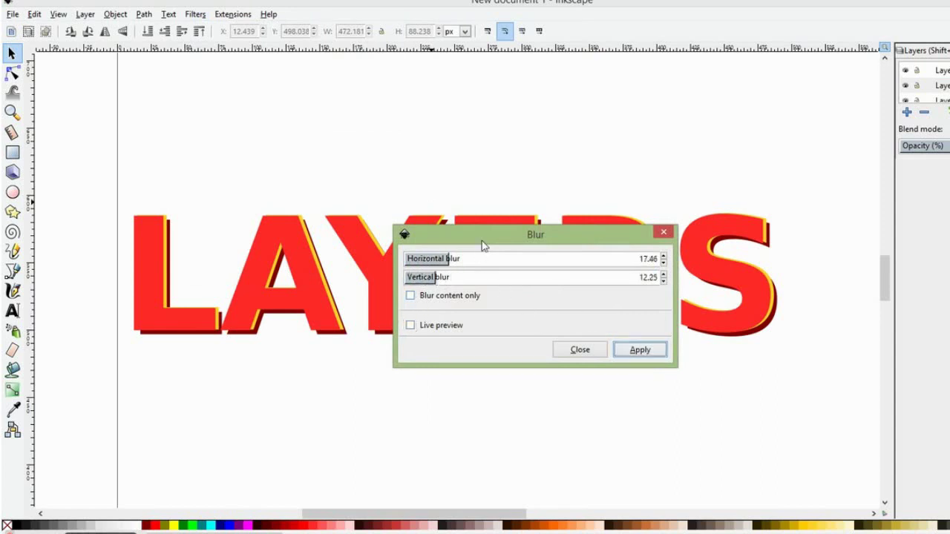
left_click_drag(483, 236, 487, 293)
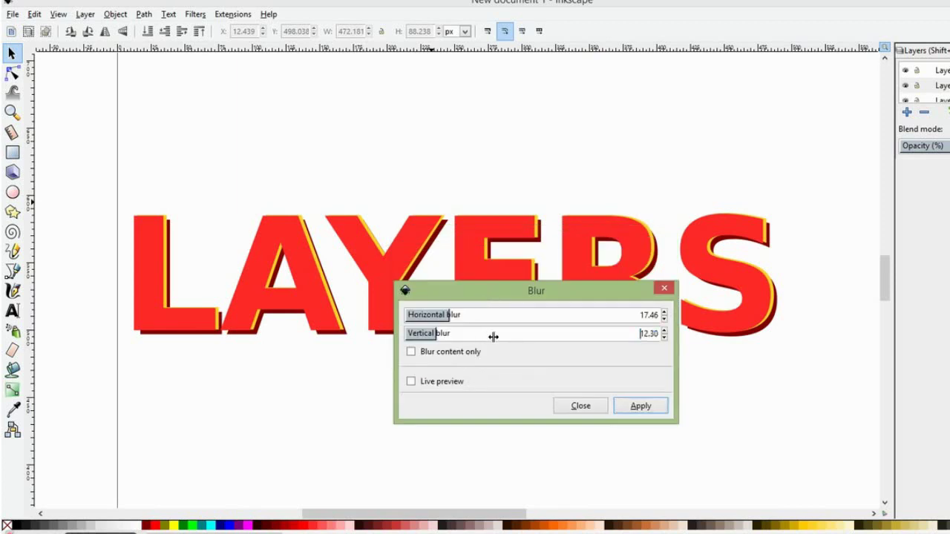
mouse_move(439, 333)
left_mouse_down()
mouse_move(508, 335)
mouse_move(545, 320)
left_mouse_up()
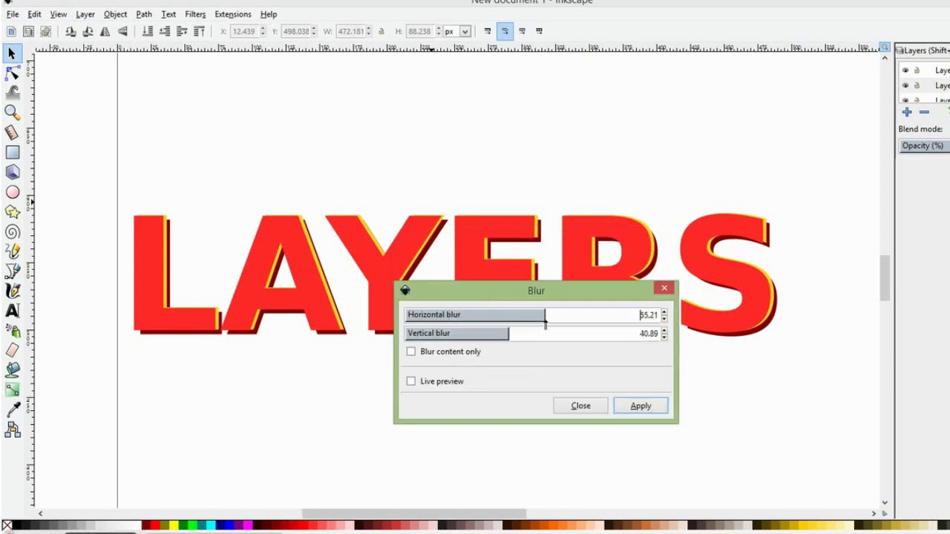
left_click(411, 381)
left_click(638, 409)
left_click(638, 408)
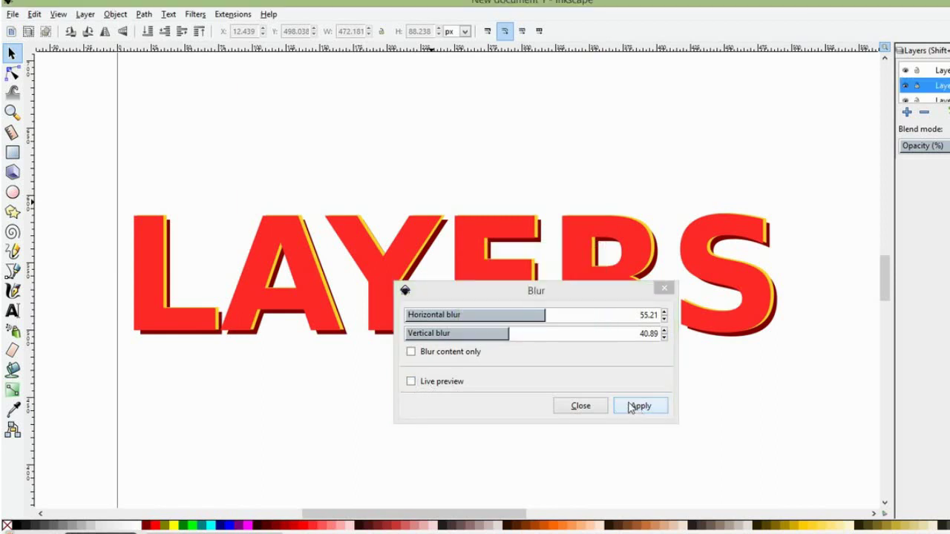
left_click(581, 408)
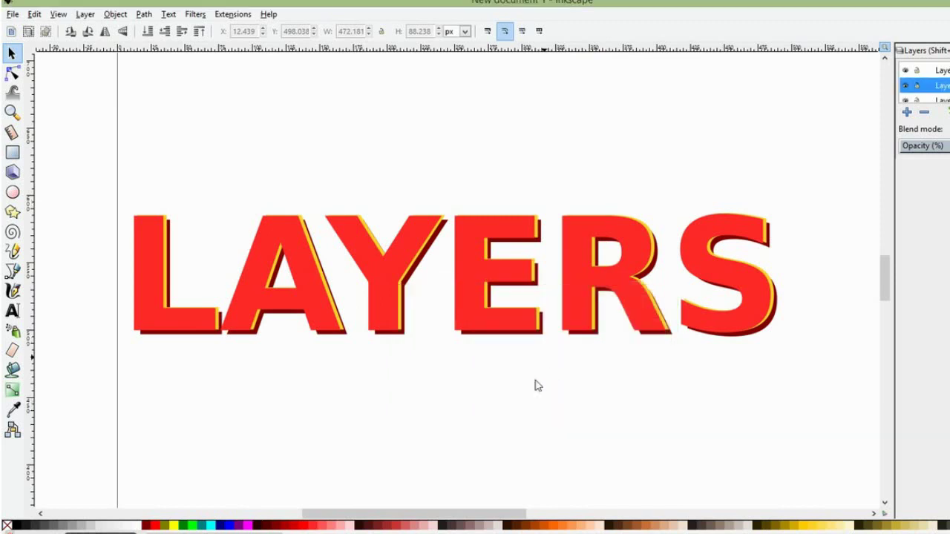
Apply Blur Double to the shadow copy and colour it dark grey
left_click(777, 305)
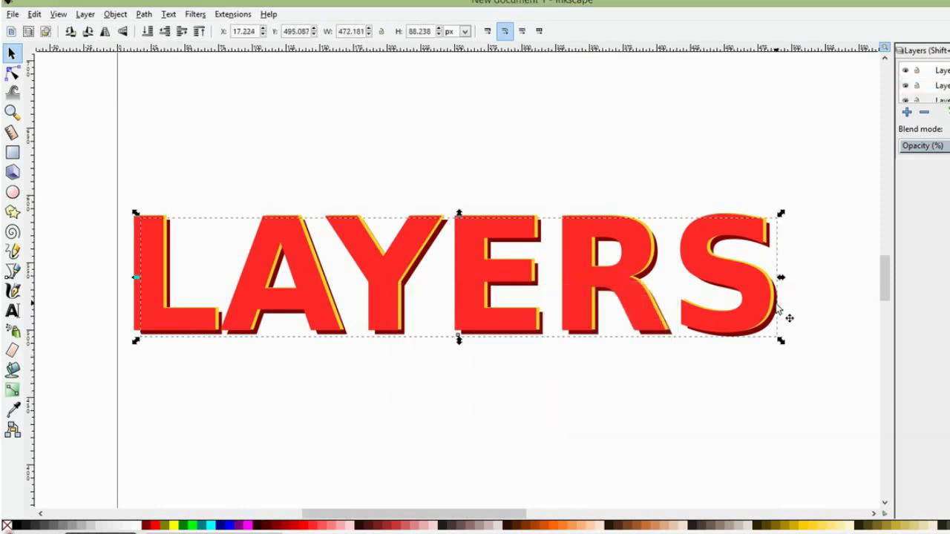
left_click(905, 101)
left_click(905, 96)
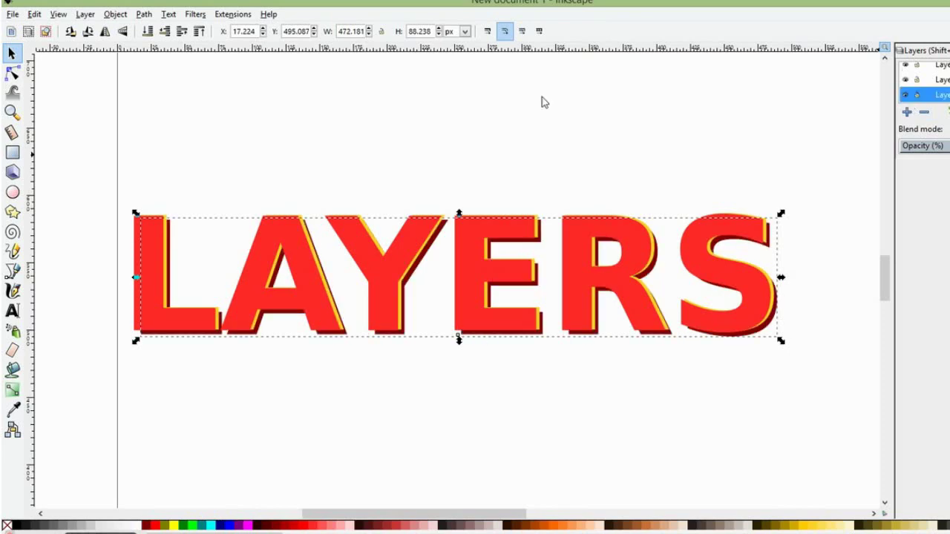
left_click(196, 14)
mouse_move(209, 42)
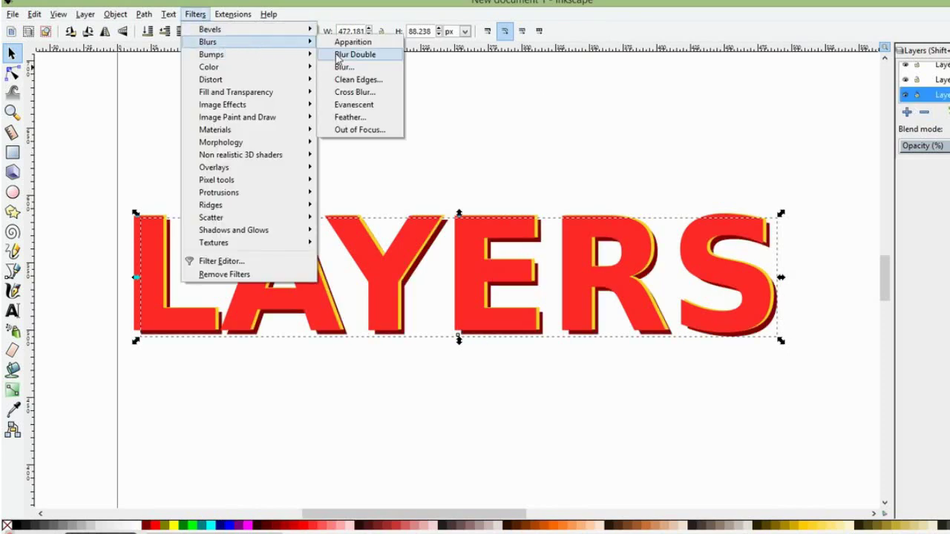
left_click(338, 55)
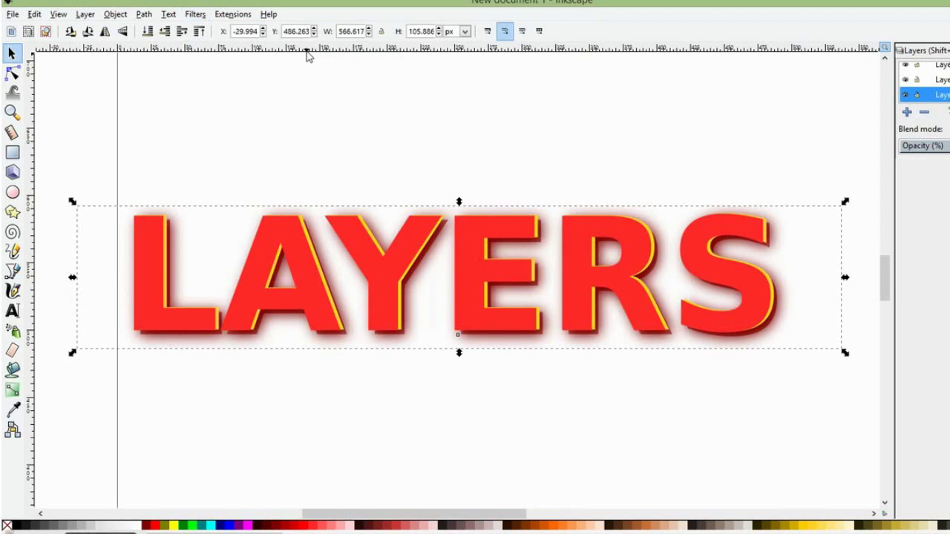
left_click(24, 527)
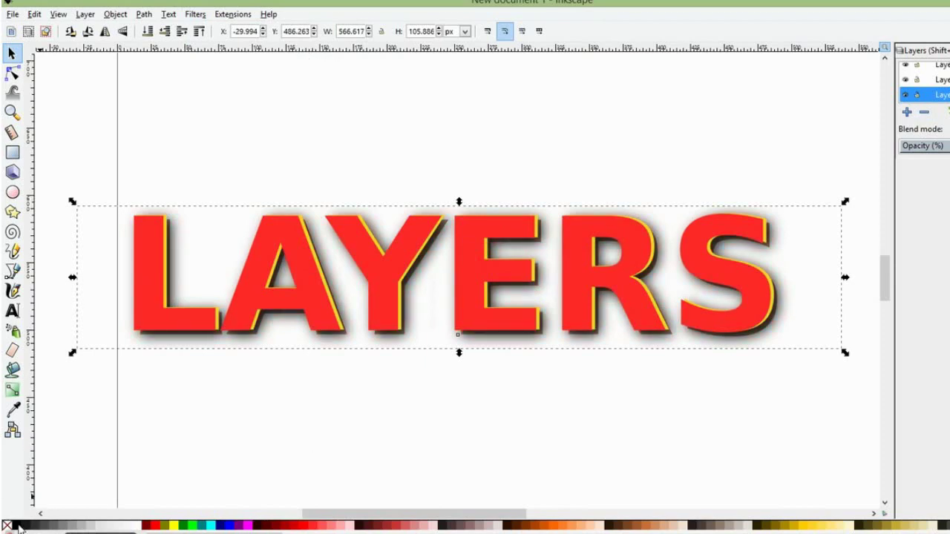
left_click(290, 458)
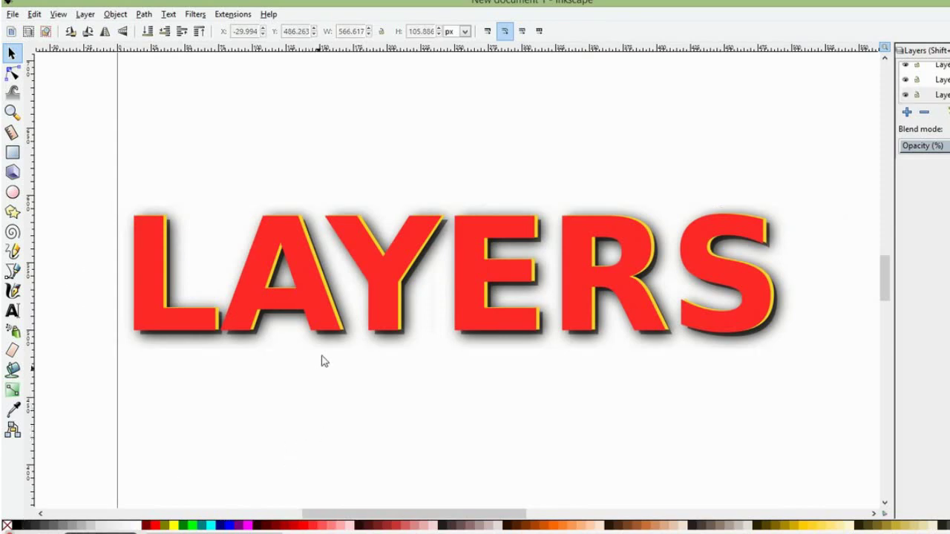
left_click(375, 304)
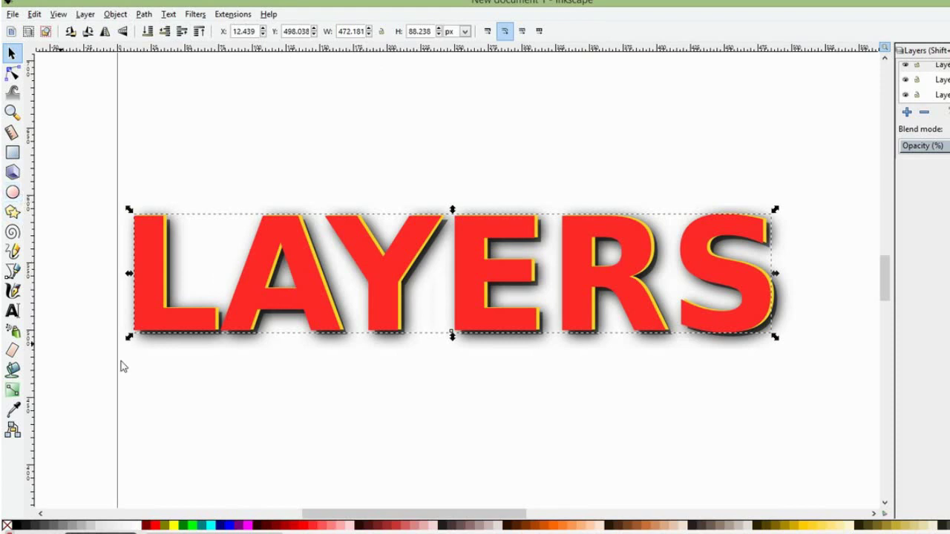
Select the red LAYERS text as a whole object
double_click(180, 317)
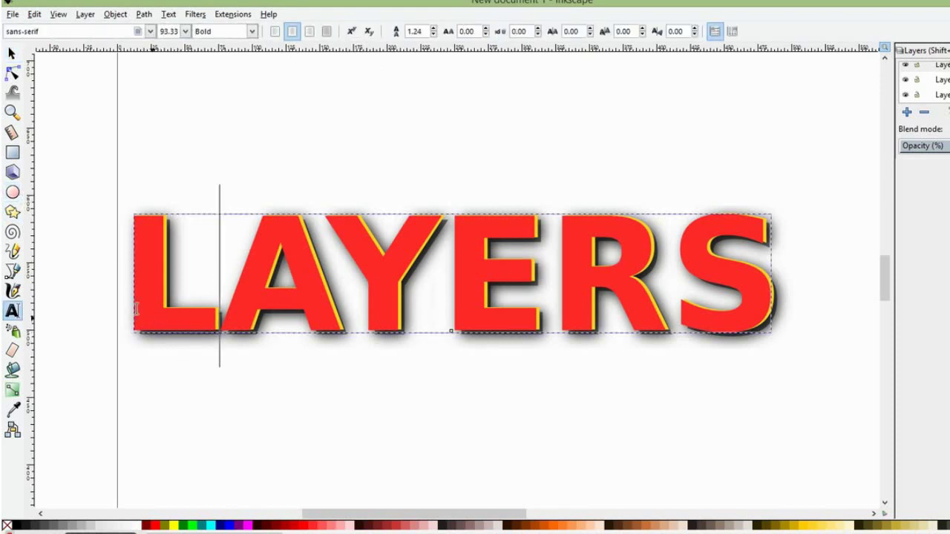
left_click(11, 52)
left_click(154, 302)
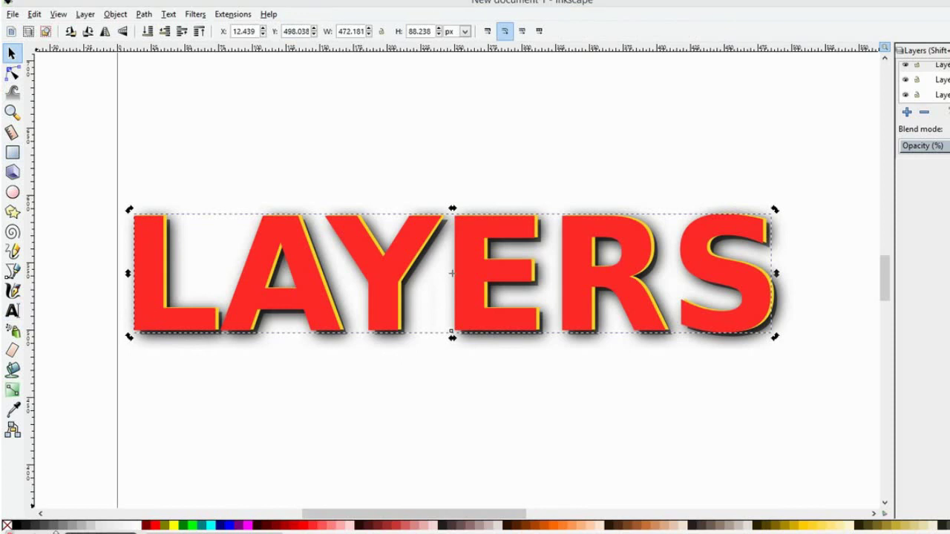
Give the LAYERS letters a flat, nearly black stroke colour, then deselect to check it
key("shift+ctrl+f")
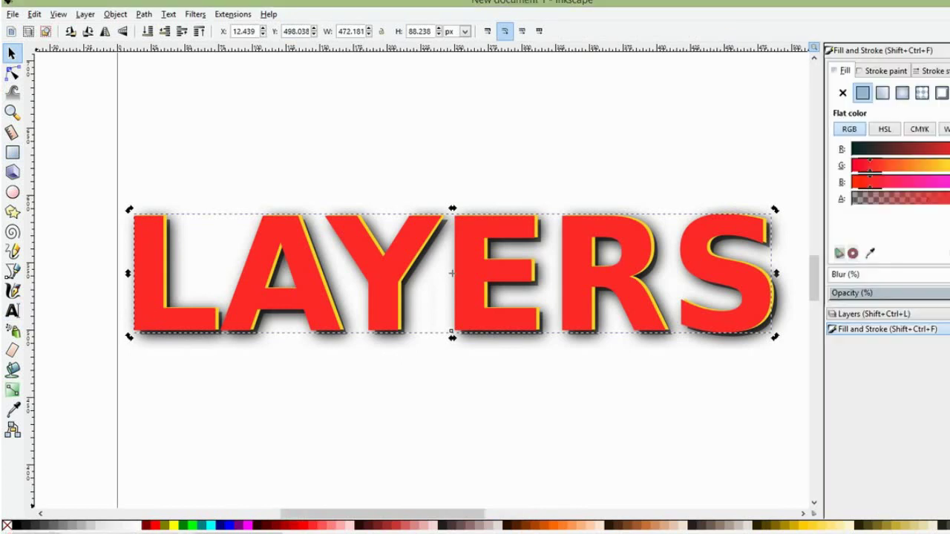
left_click(933, 70)
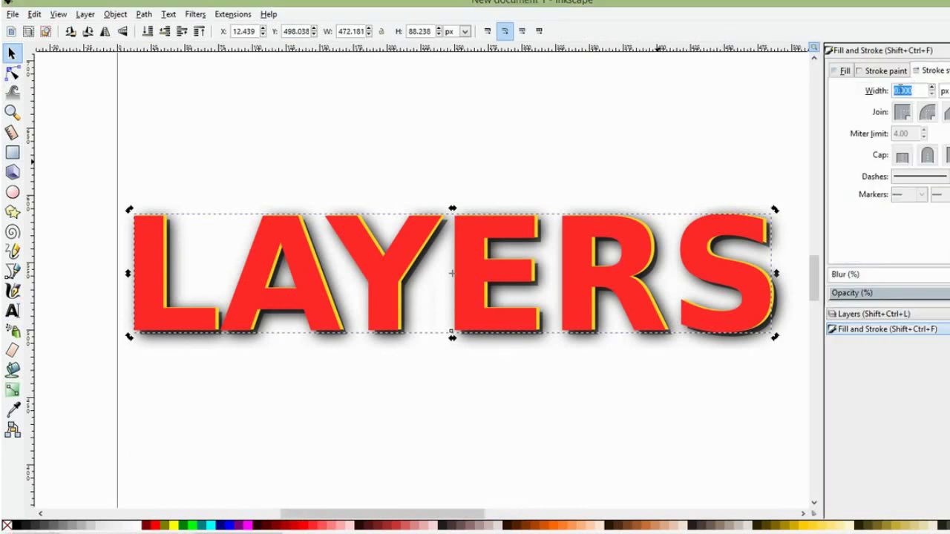
left_click(885, 71)
left_click(863, 92)
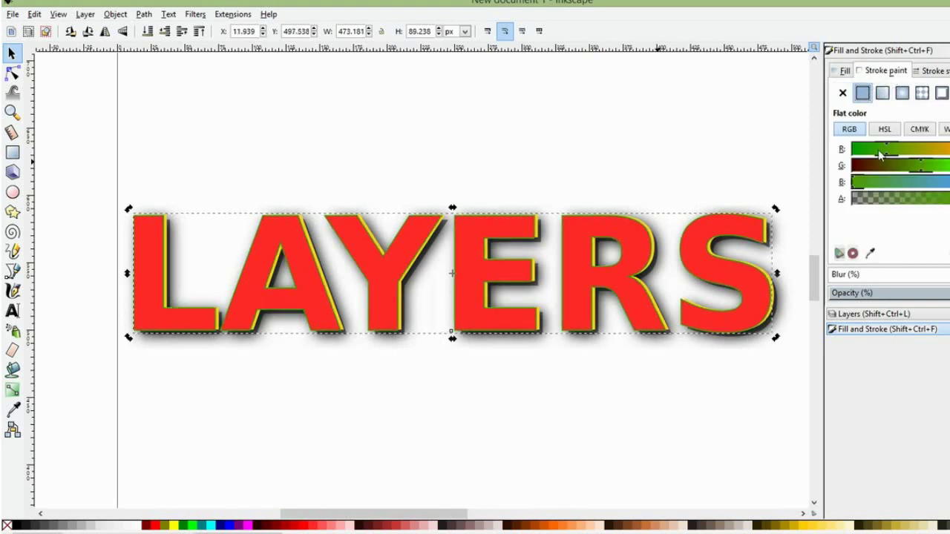
left_click(866, 151)
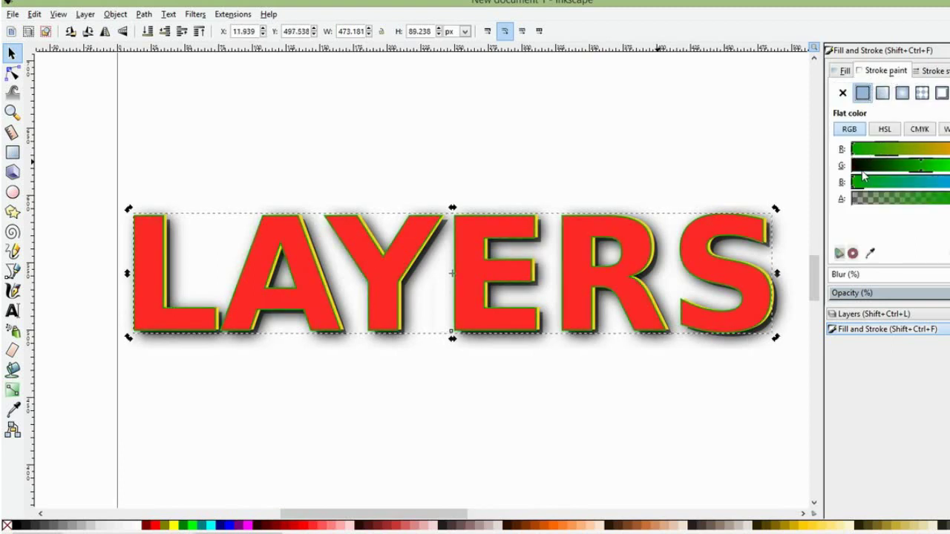
left_click(874, 168)
left_click(853, 166)
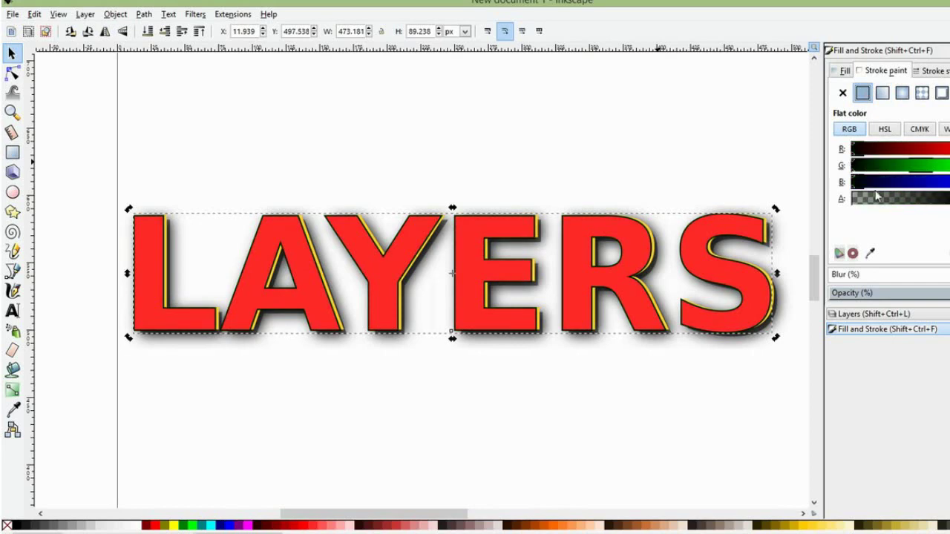
left_click(724, 155)
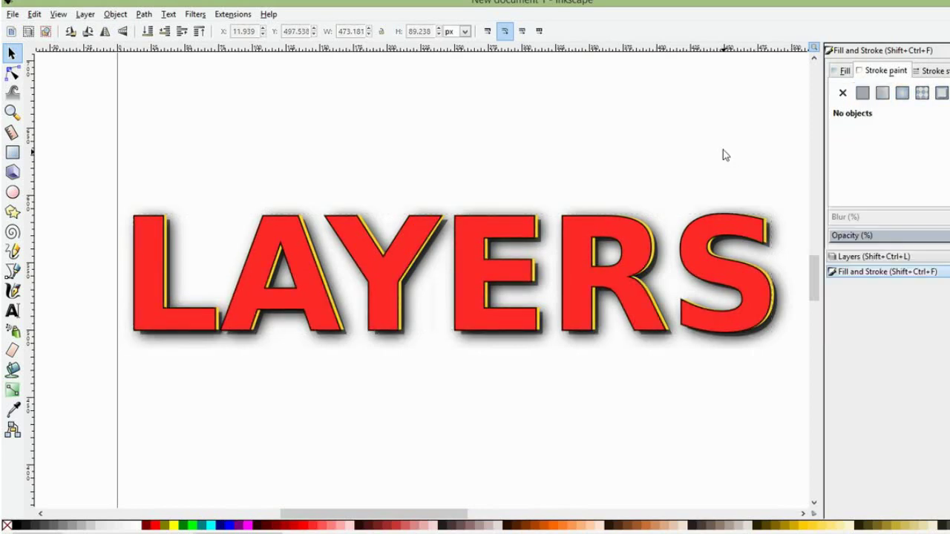